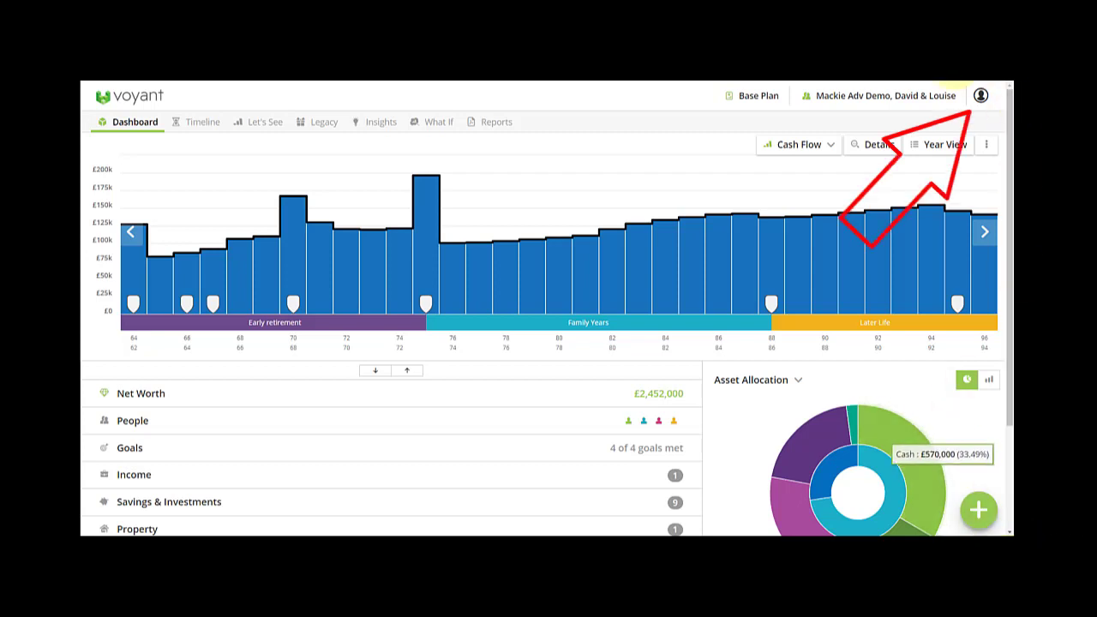
Turn on Inline Help in Preferences, and toggle Show Dashboard Chart off and back on.
{"action": "left_click", "coordinate": [981, 97]}
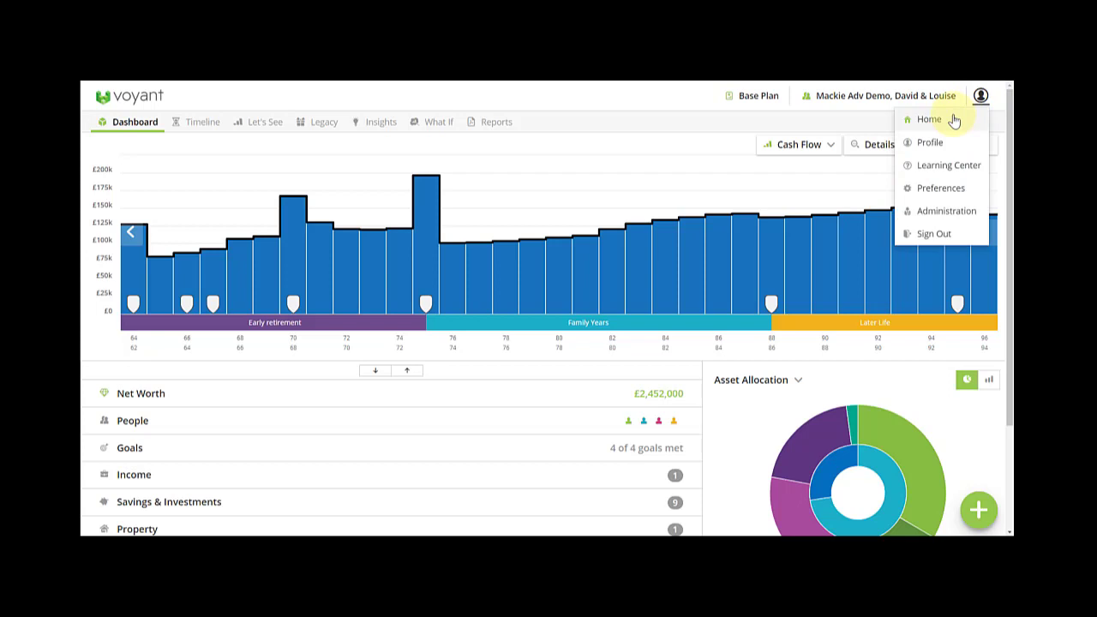
{"action": "left_click", "coordinate": [940, 189]}
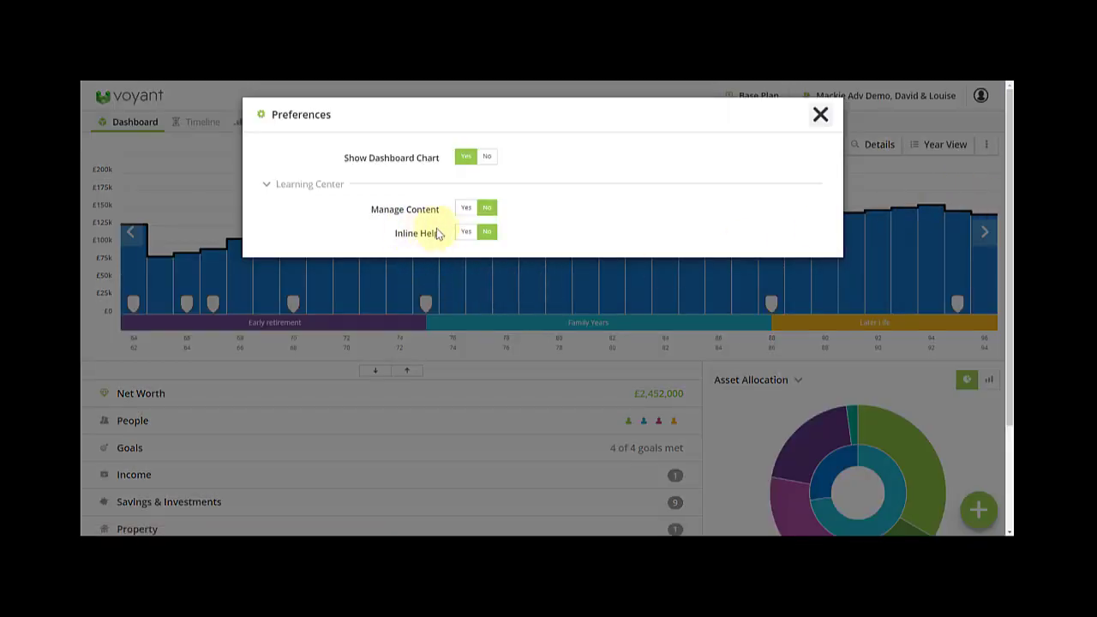
{"action": "left_click", "coordinate": [464, 234]}
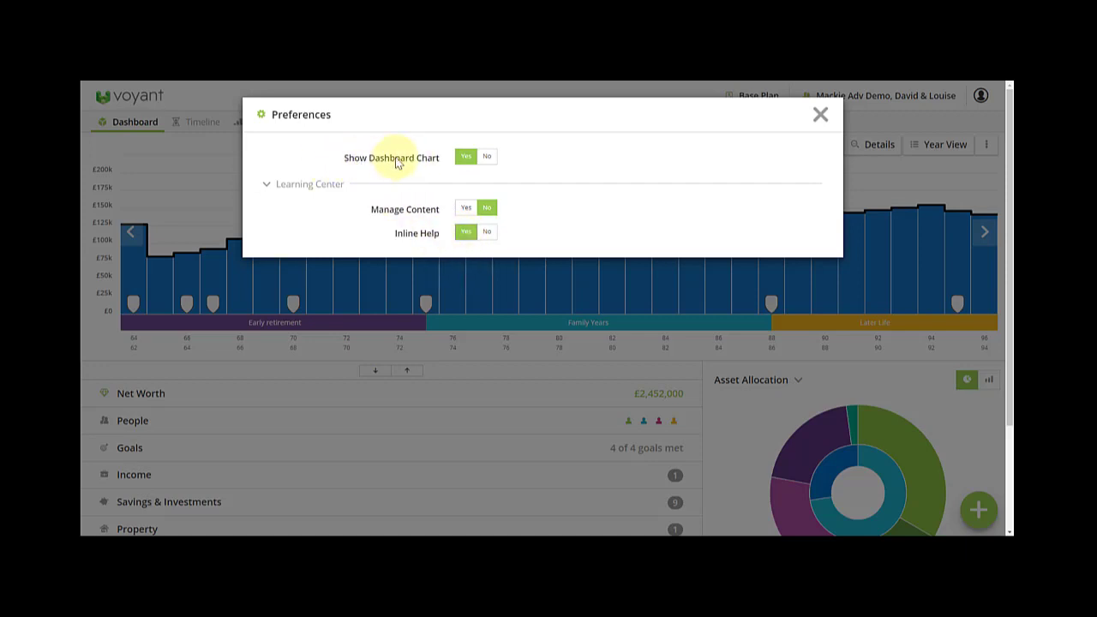
{"action": "left_click", "coordinate": [488, 157]}
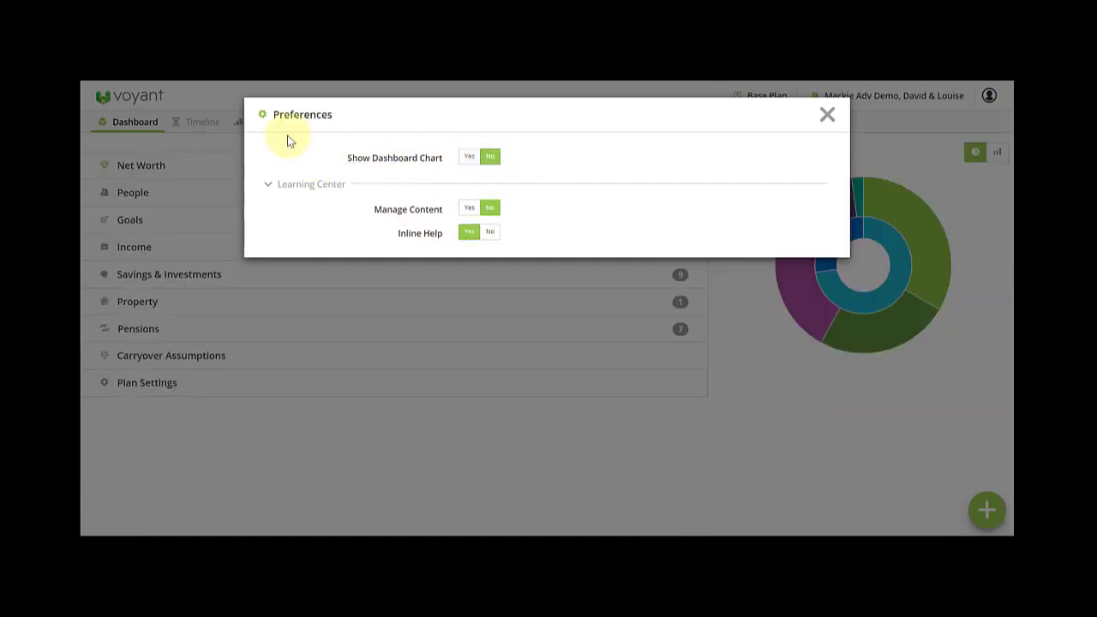
{"action": "left_click", "coordinate": [472, 159]}
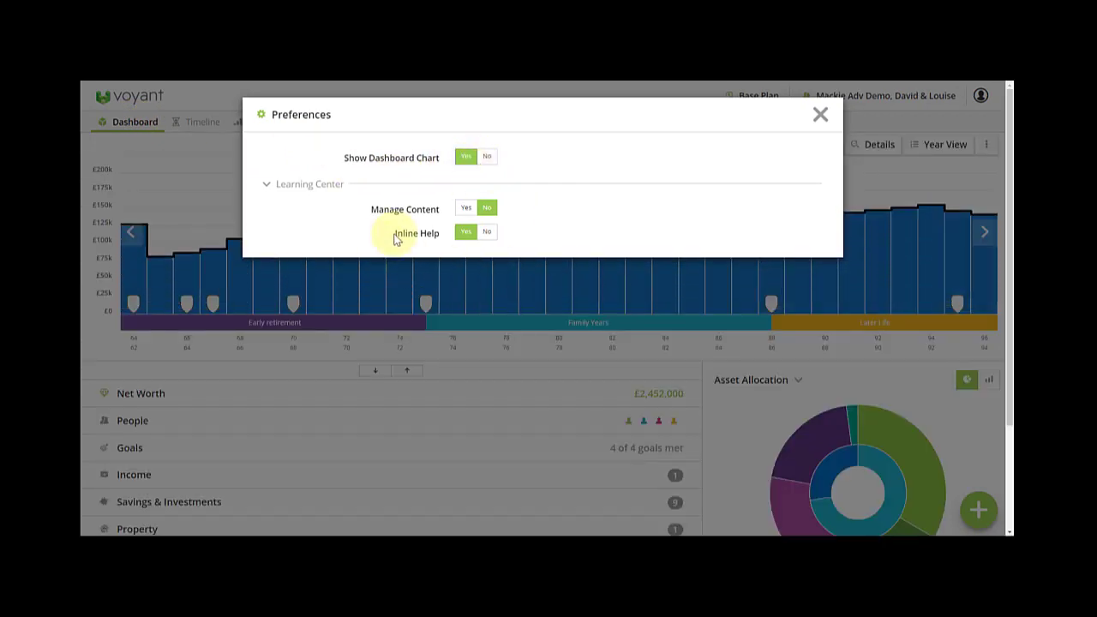
{"action": "left_click", "coordinate": [820, 120]}
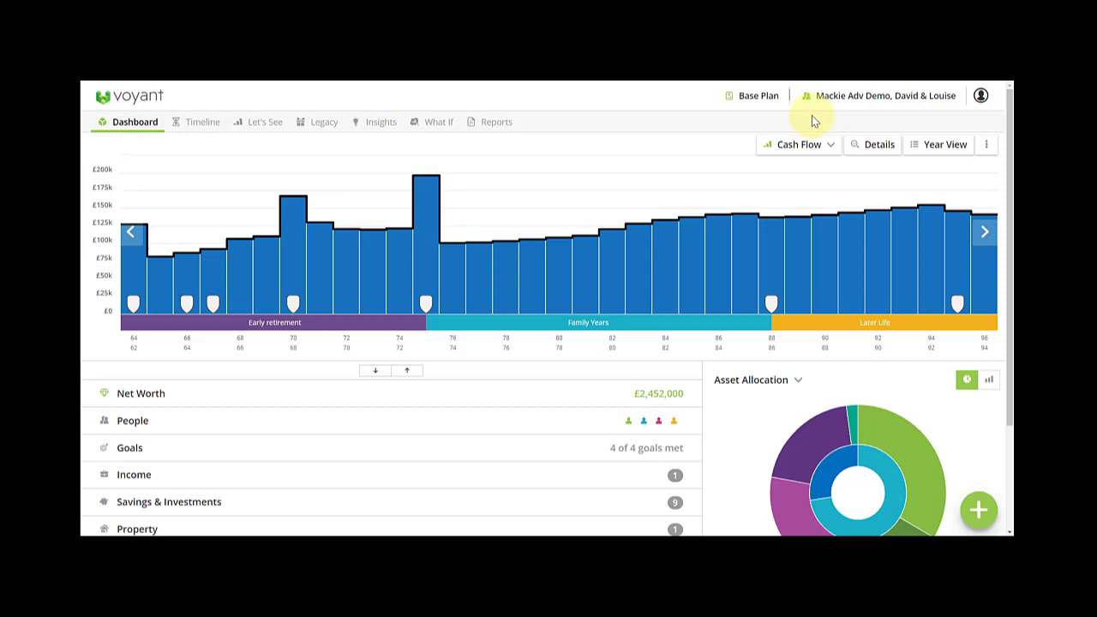
{"action": "left_click", "coordinate": [981, 98]}
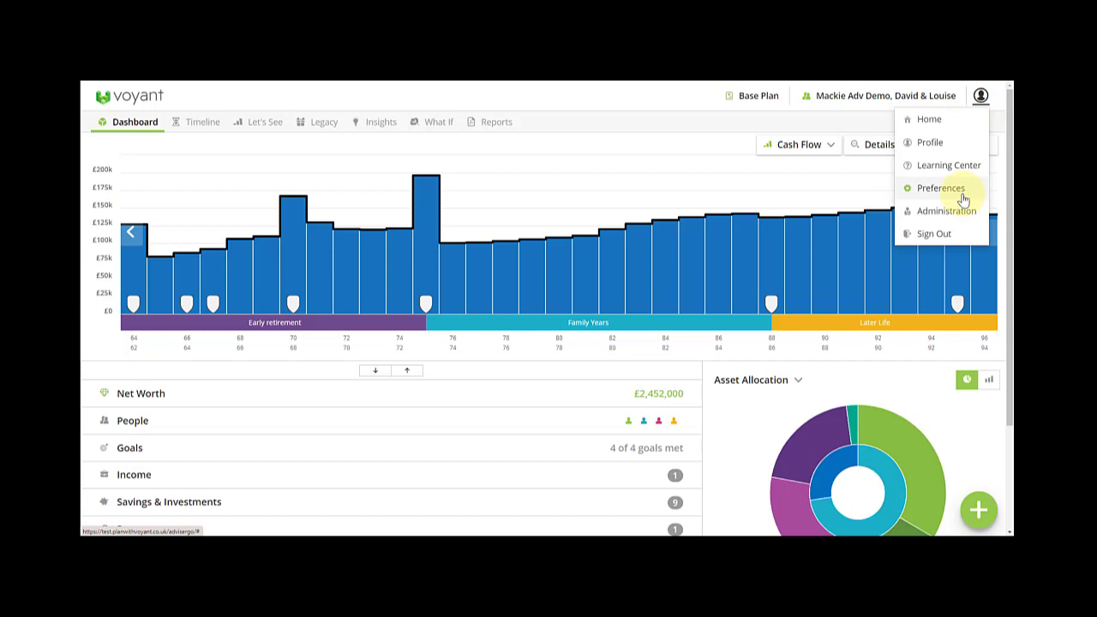
{"action": "left_click", "coordinate": [980, 95]}
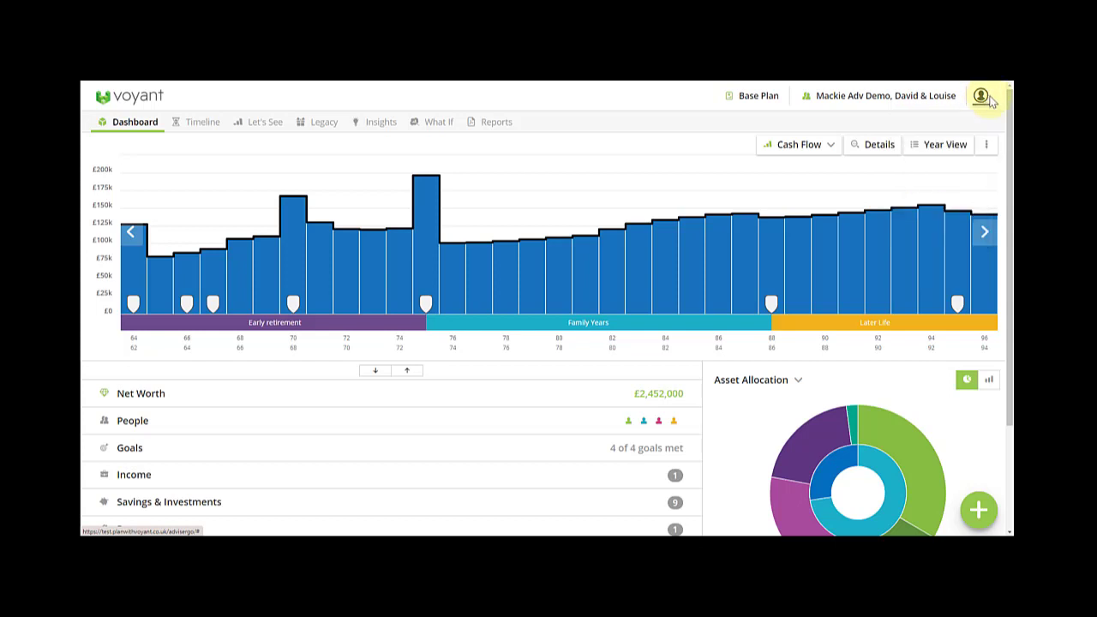
Return to the Dashboard, expand all summary sections and scroll through people, goals, income and savings.
{"action": "left_click", "coordinate": [118, 125]}
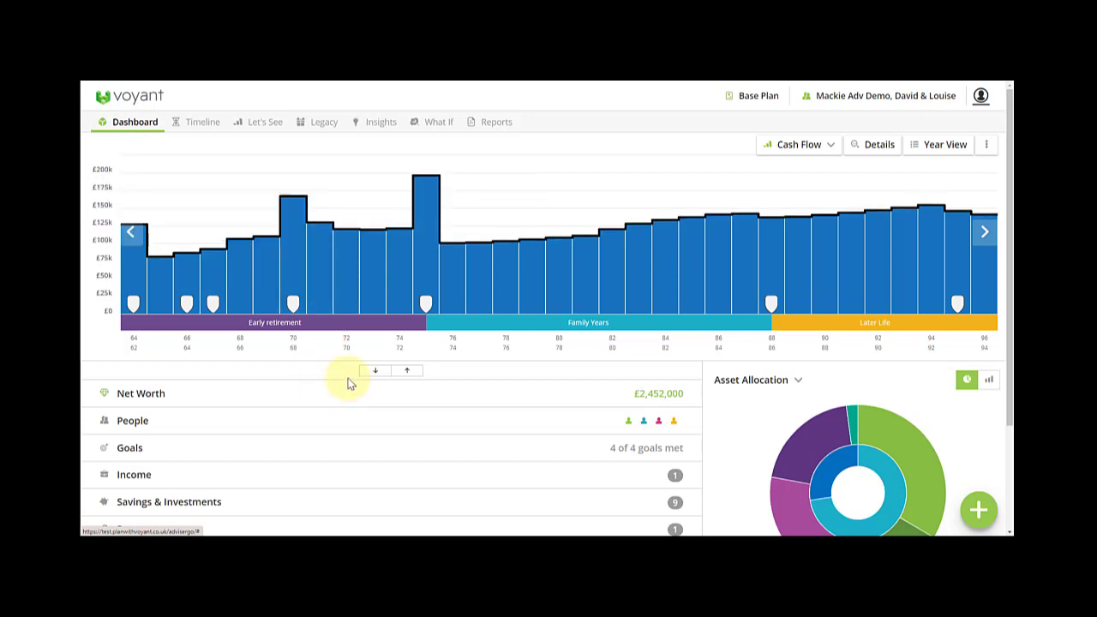
{"action": "left_click", "coordinate": [374, 370]}
{"action": "scroll", "coordinate": [375, 377], "scroll_direction": "down", "scroll_amount": 3}
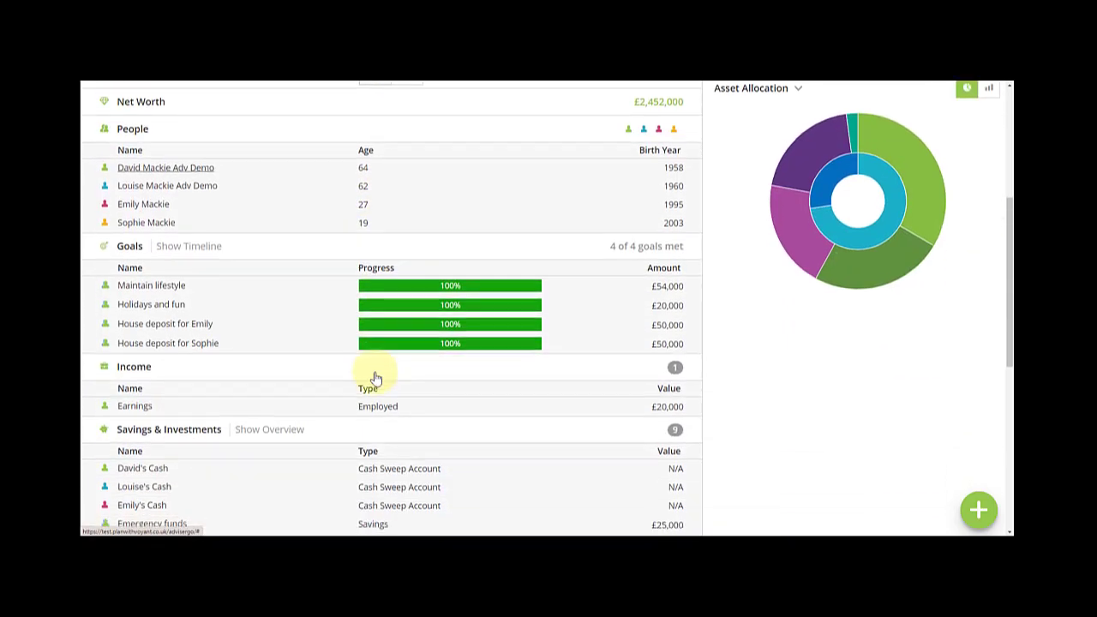
{"action": "scroll", "coordinate": [375, 377], "scroll_direction": "down", "scroll_amount": 2}
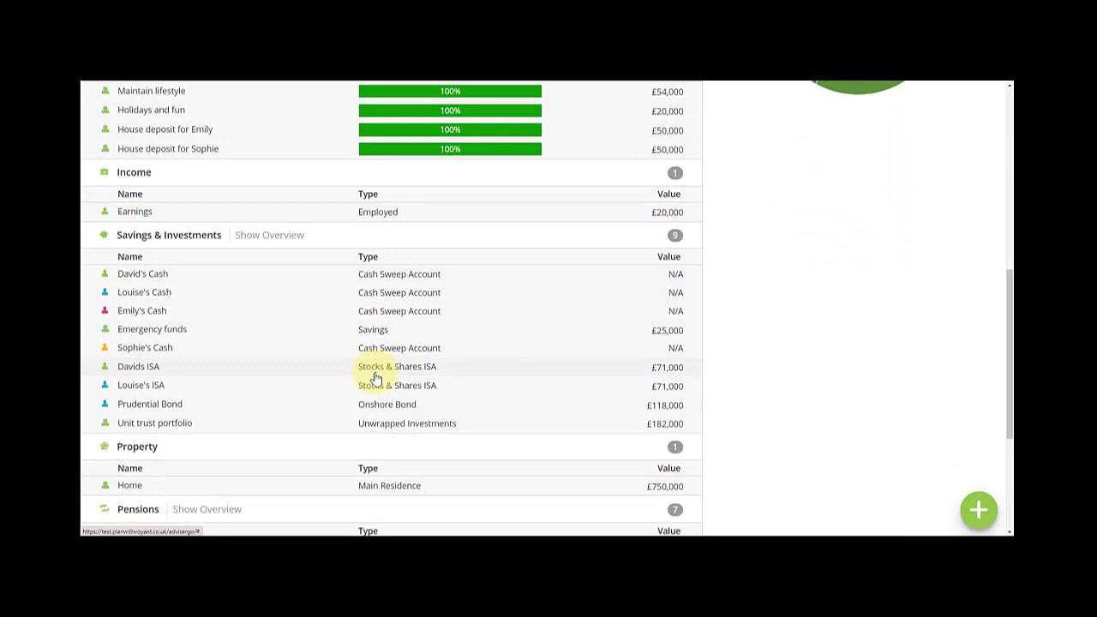
{"action": "scroll", "coordinate": [374, 377], "scroll_direction": "up", "scroll_amount": 5}
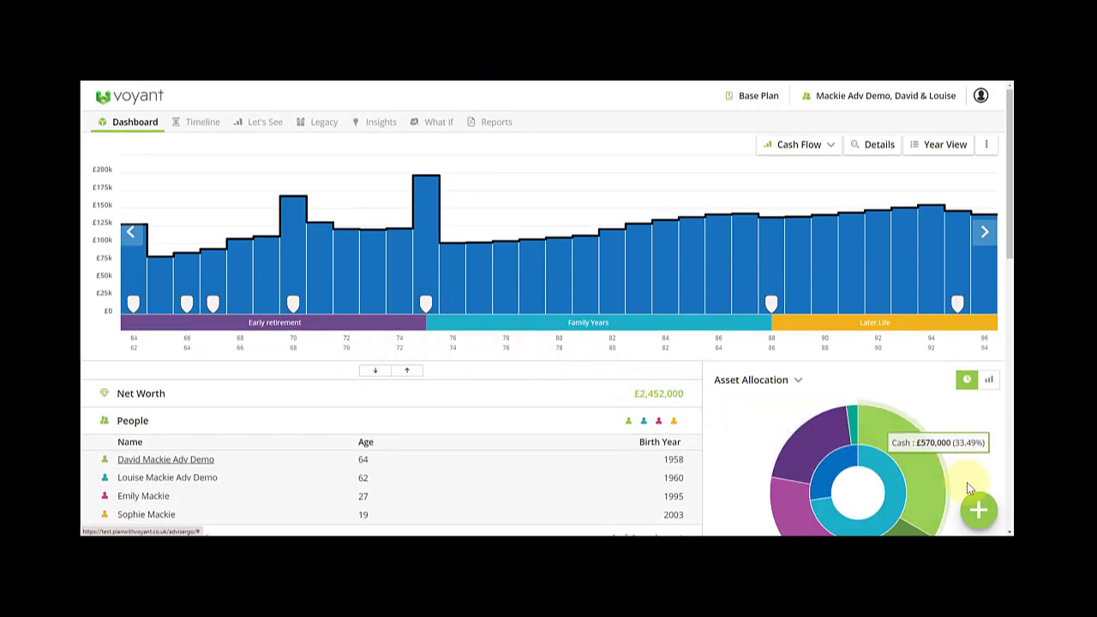
Start a new Employment income entry from the add-item panel.
{"action": "left_click", "coordinate": [979, 511]}
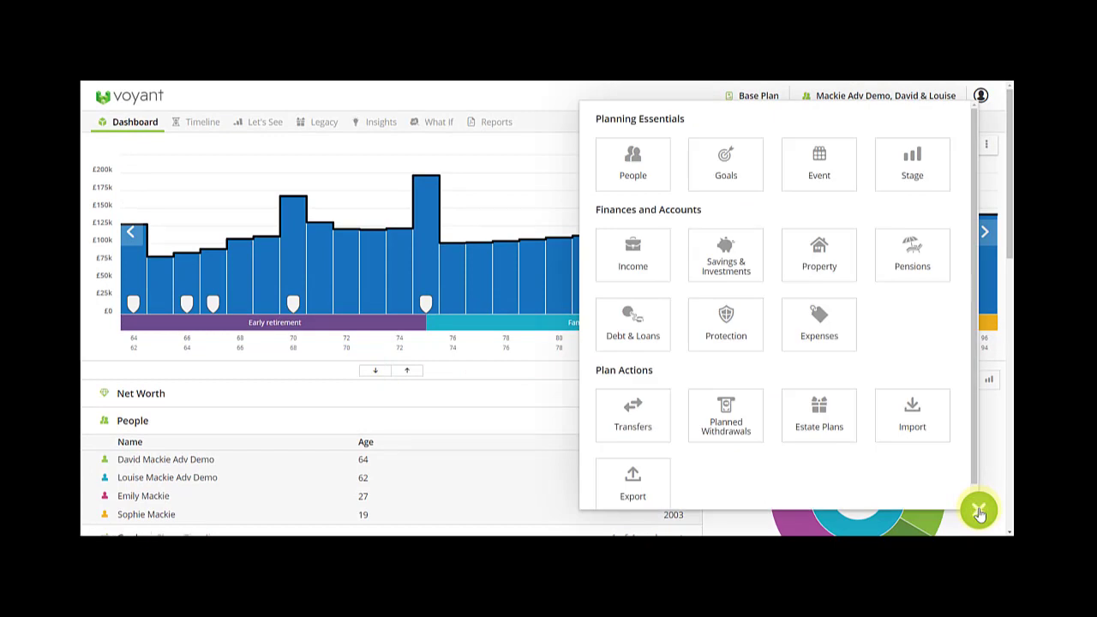
{"action": "left_click", "coordinate": [644, 274]}
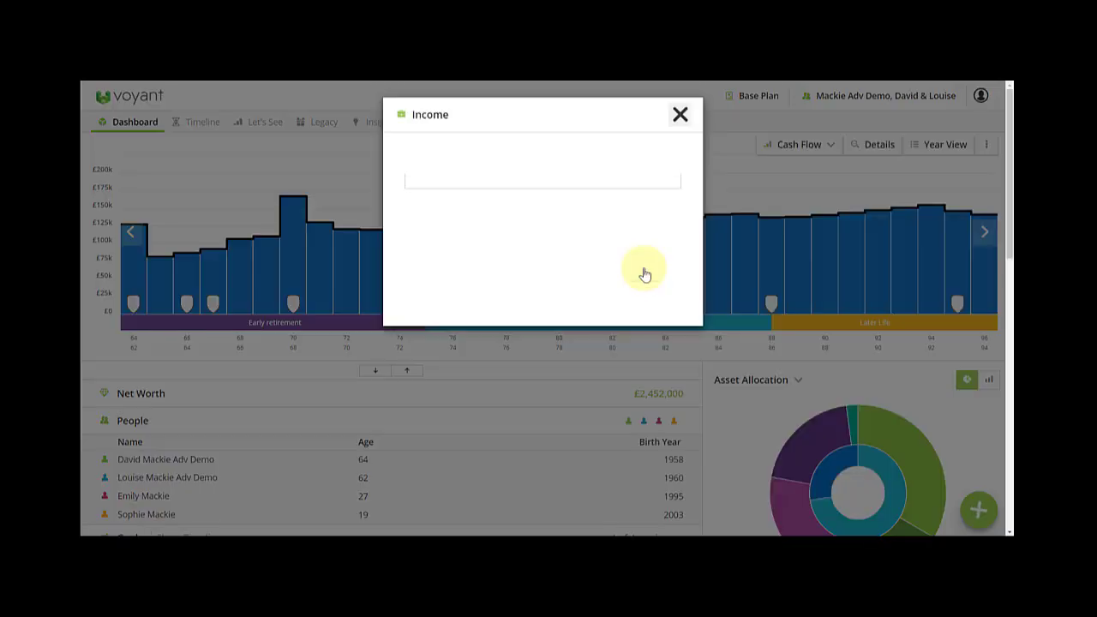
{"action": "left_click", "coordinate": [497, 206]}
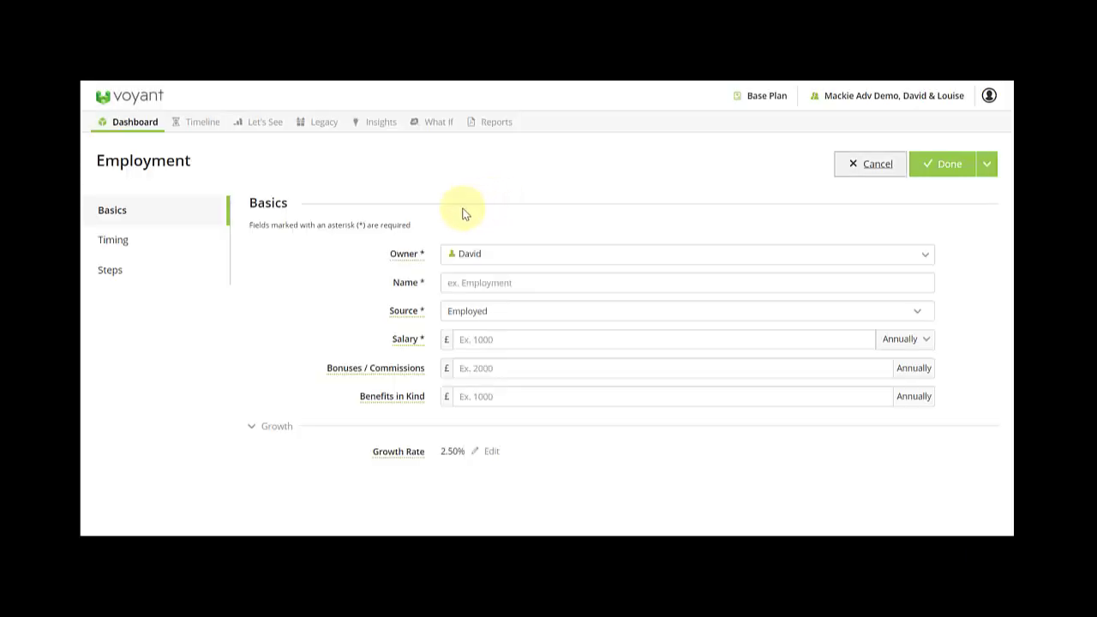
View the Owner field help's Watch and Help tabs, then close it.
{"action": "left_click", "coordinate": [403, 255]}
{"action": "left_click", "coordinate": [538, 151]}
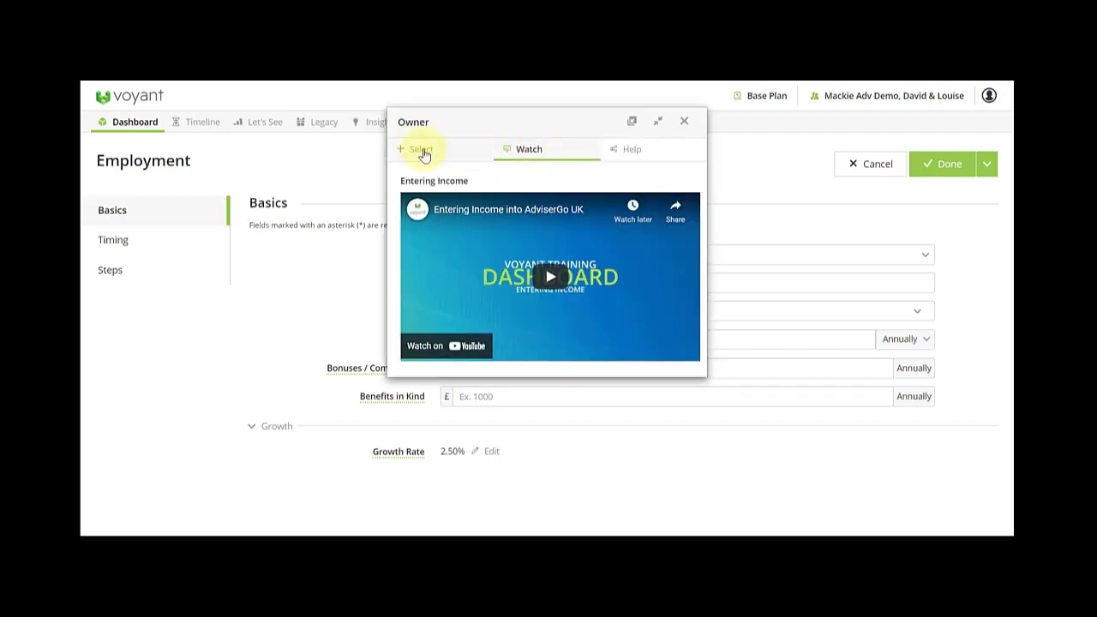
{"action": "left_click", "coordinate": [642, 159]}
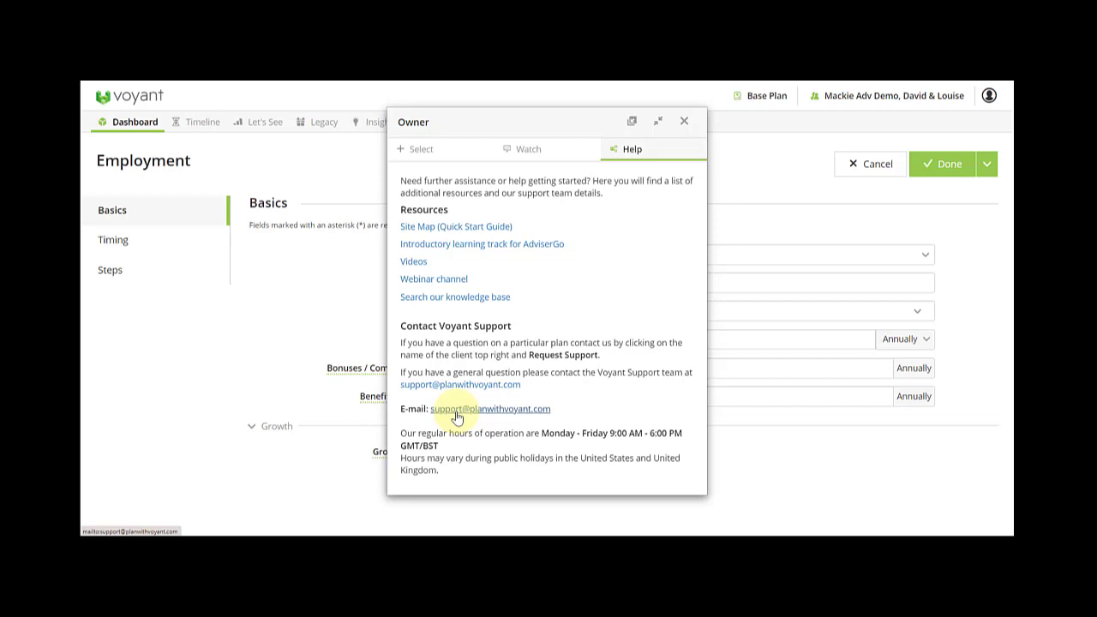
{"action": "left_click", "coordinate": [685, 121]}
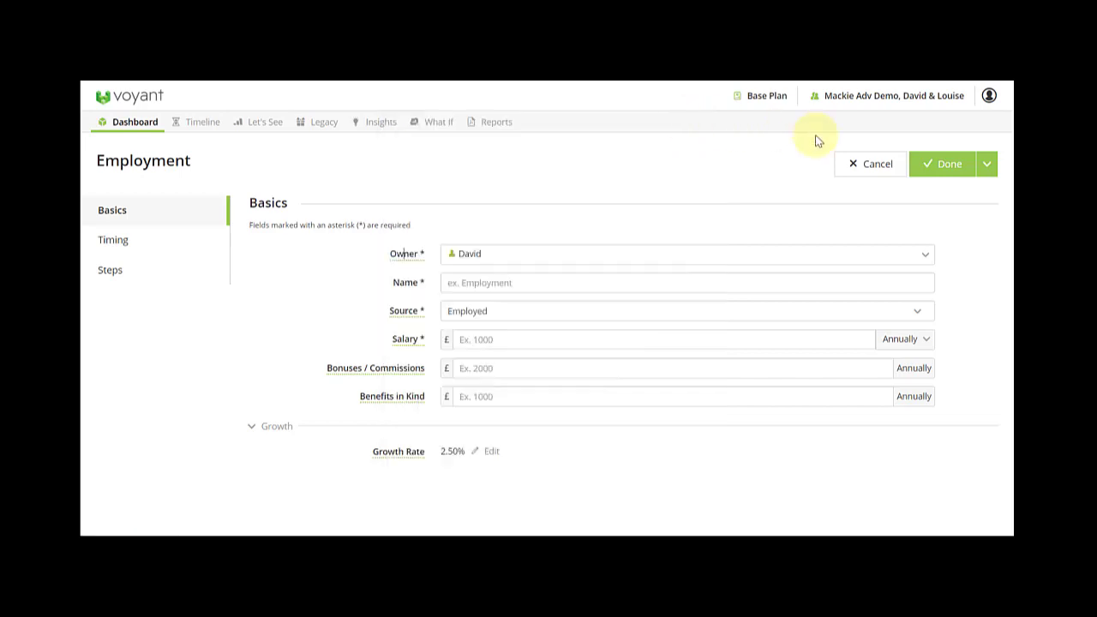
Cancel the Employment form and view the Base Plan Timeline of life stages, goals and events.
{"action": "left_click", "coordinate": [873, 170]}
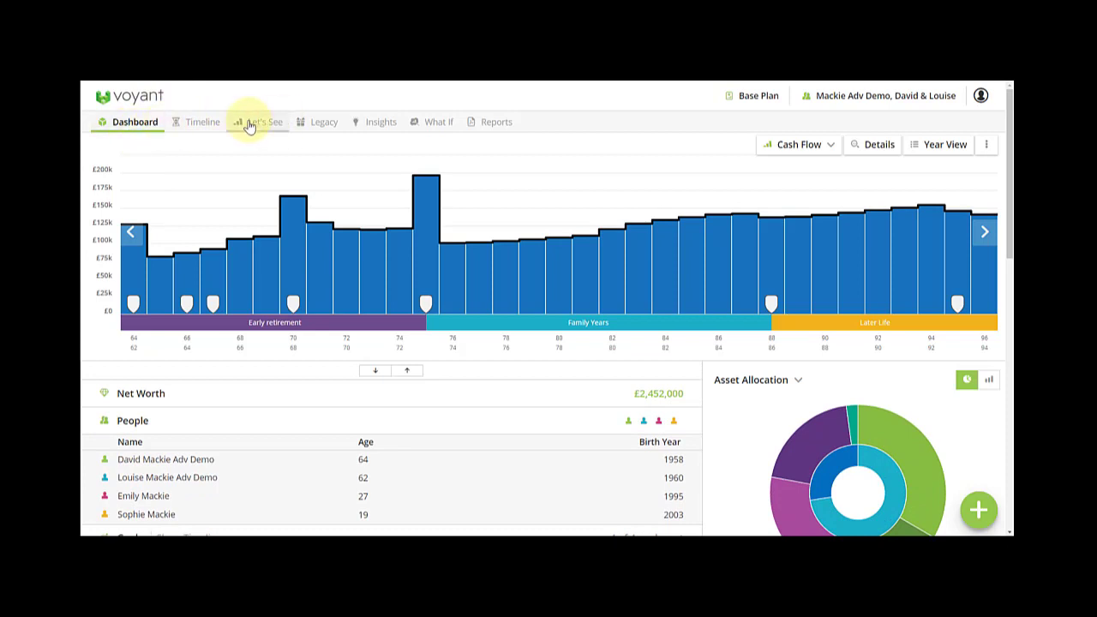
{"action": "left_click", "coordinate": [195, 126]}
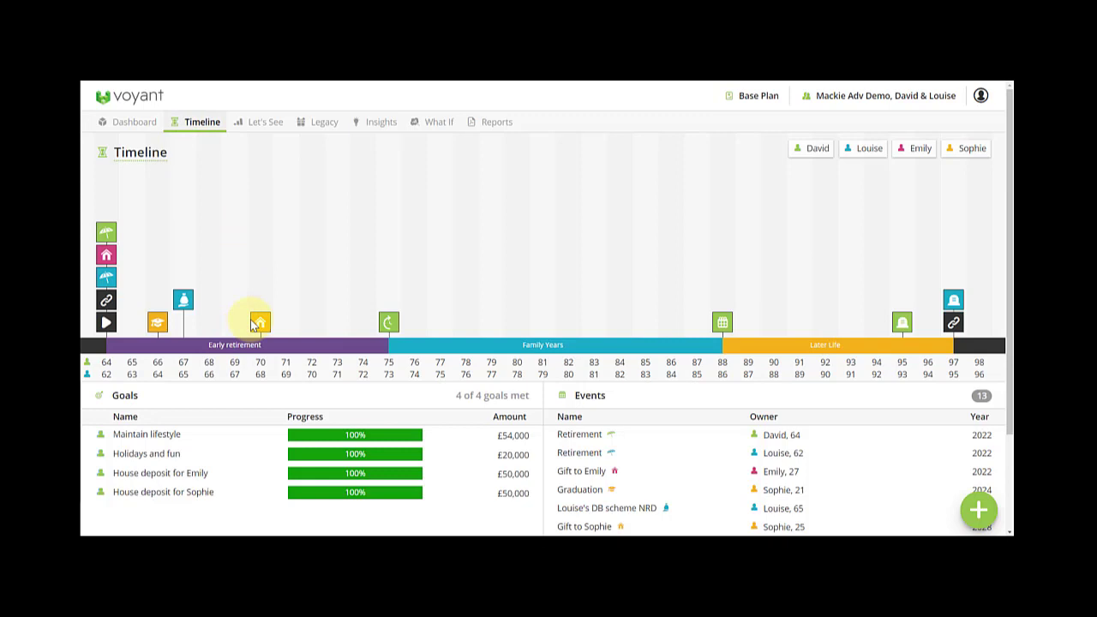
{"action": "mouse_move", "coordinate": [258, 323]}
Show a single Cash Flow chart from the Let's See menu.
{"action": "left_click", "coordinate": [259, 127]}
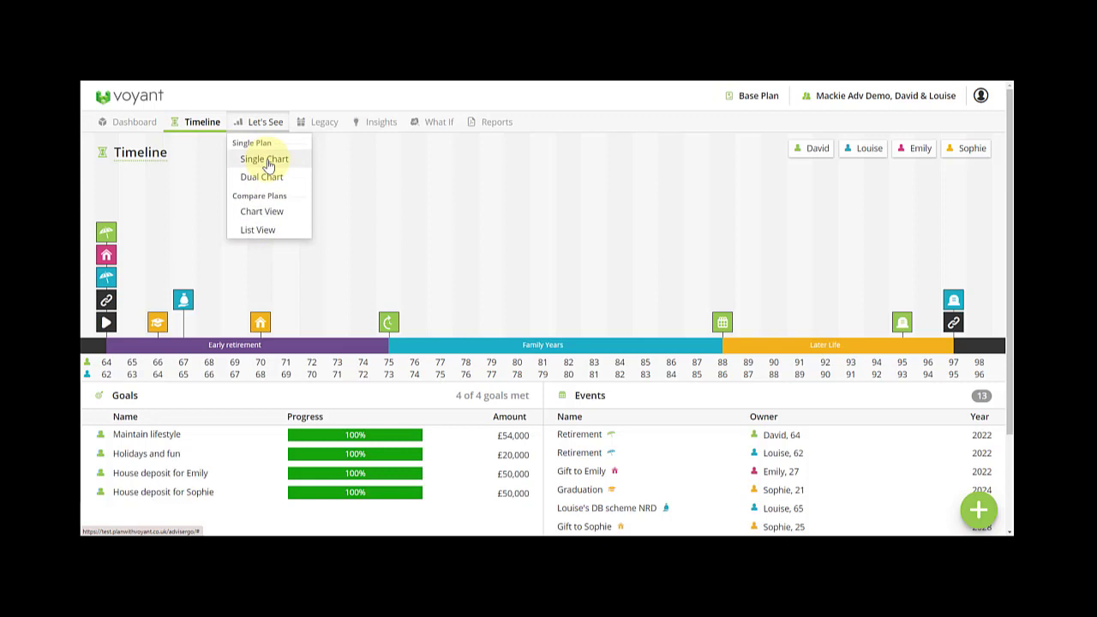
{"action": "left_click", "coordinate": [267, 161]}
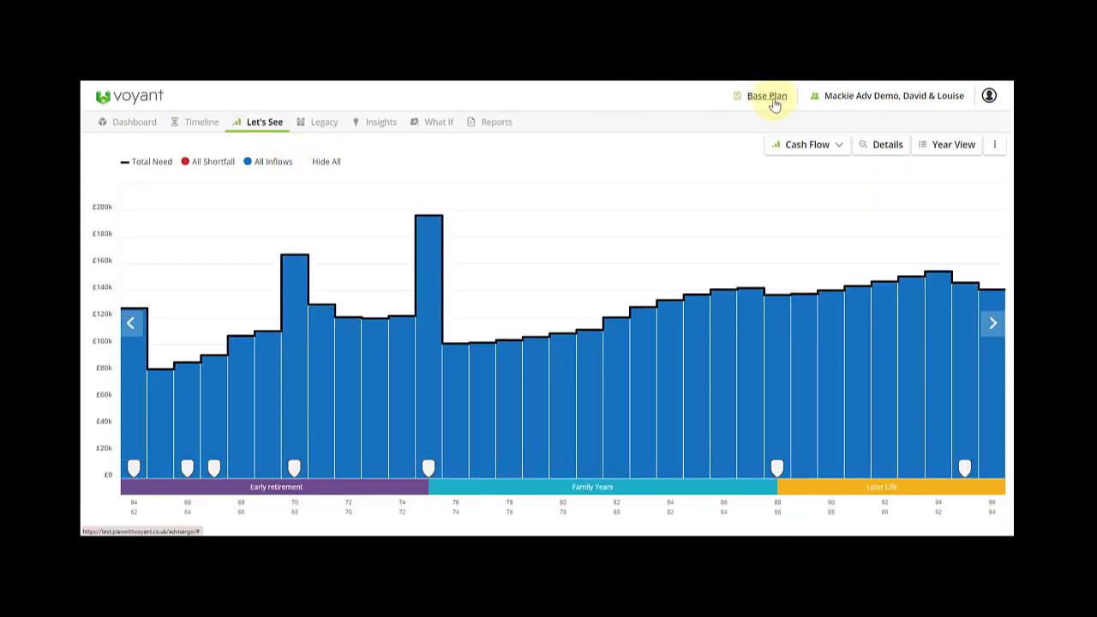
{"action": "mouse_move", "coordinate": [692, 348]}
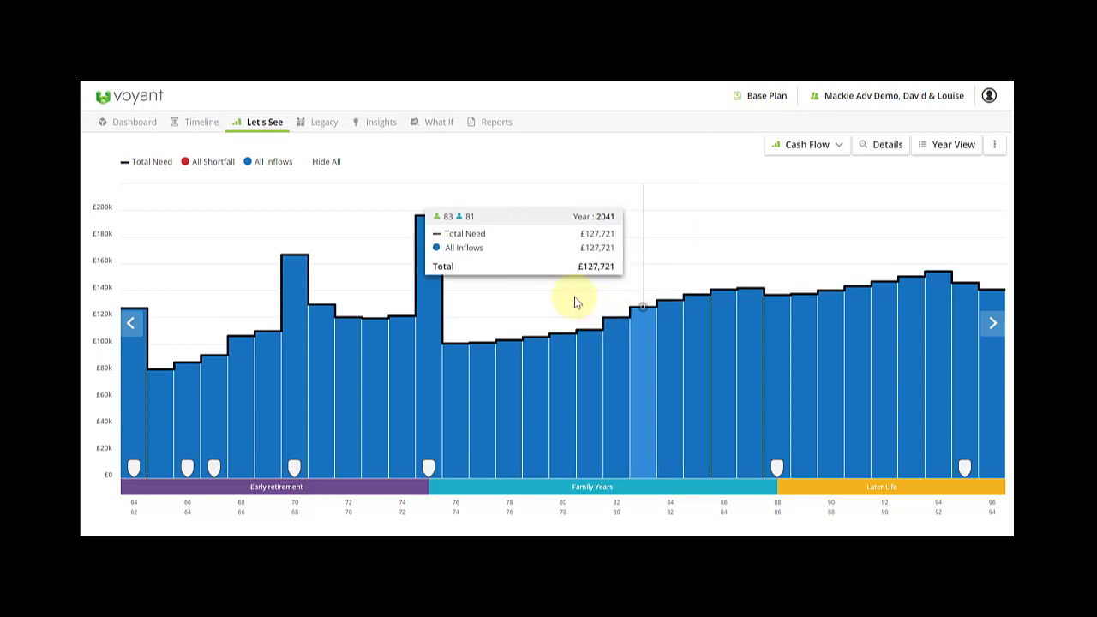
Switch to Dual Chart with Cash Flow and Assets, breaking cash flow down by source.
{"action": "left_click", "coordinate": [255, 127]}
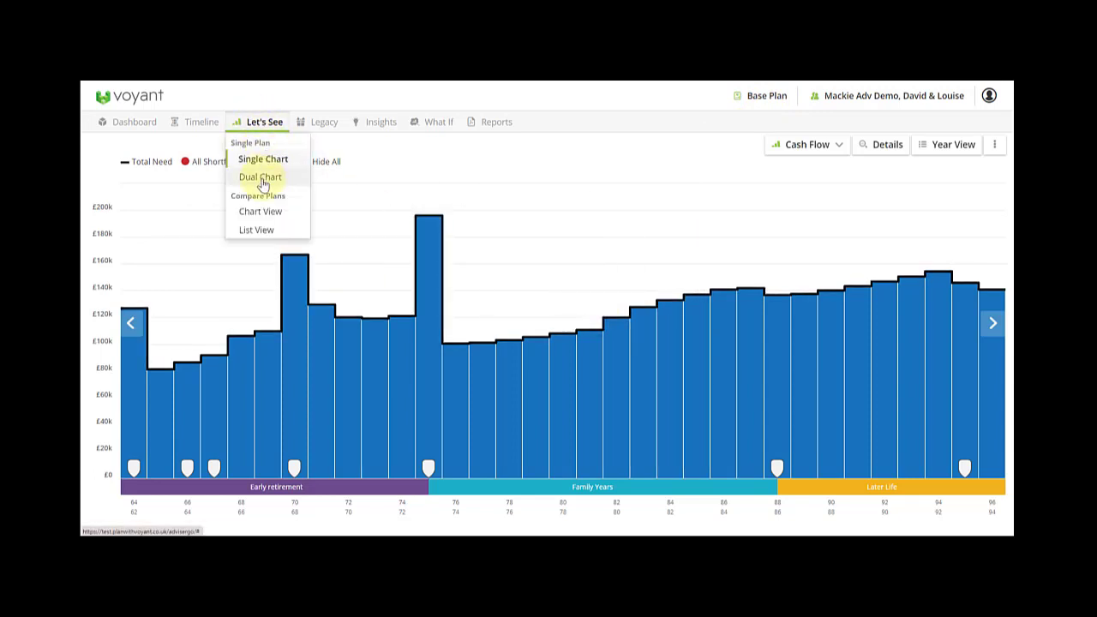
{"action": "left_click", "coordinate": [260, 179]}
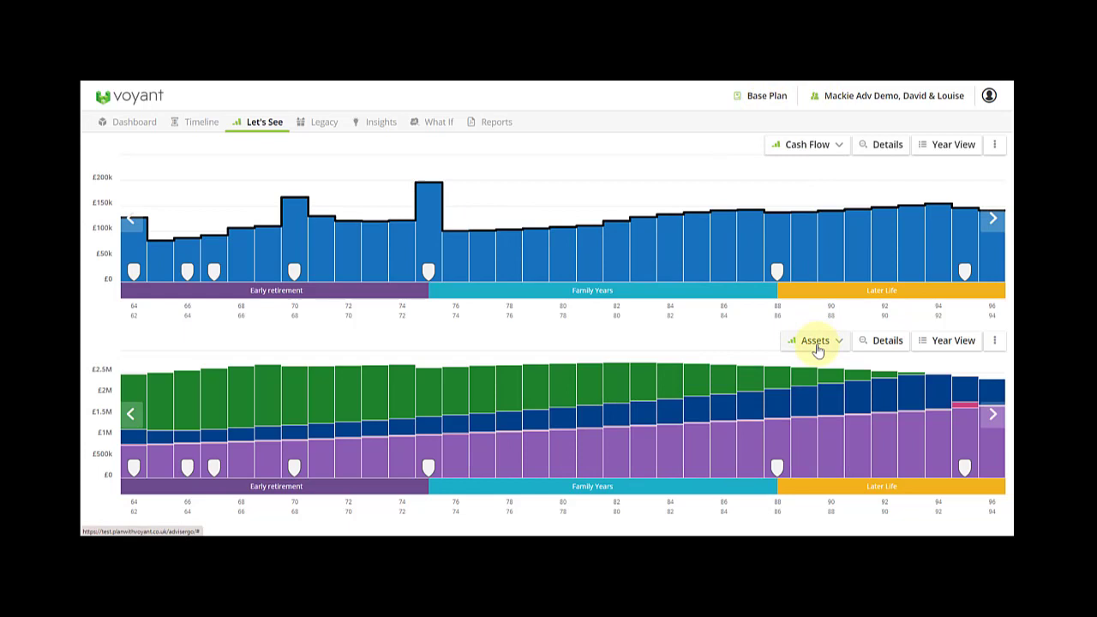
{"action": "left_click", "coordinate": [886, 145]}
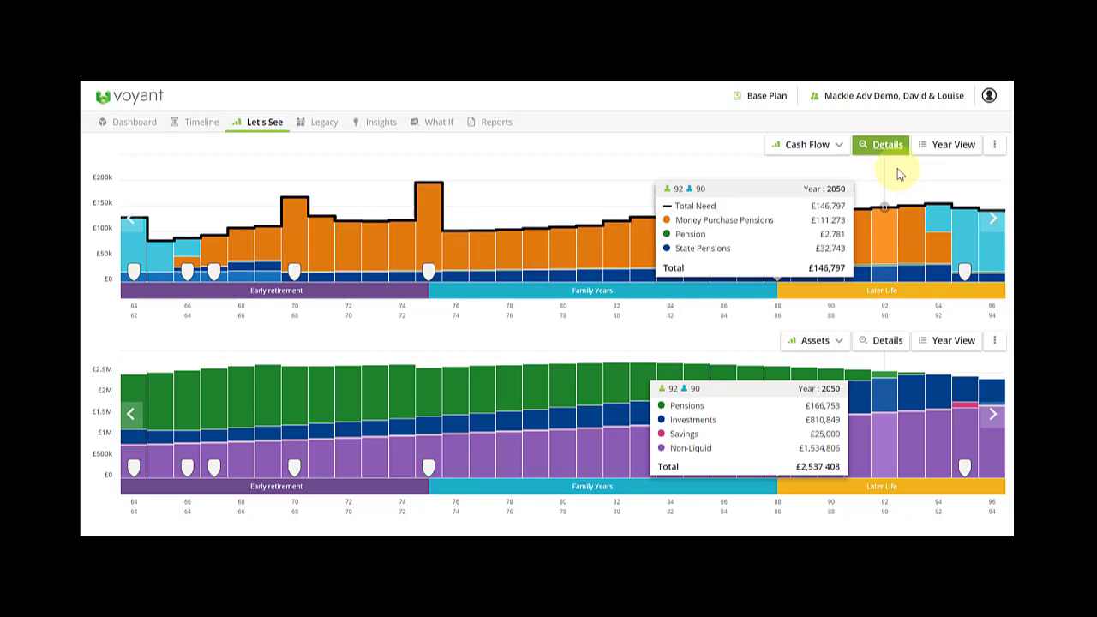
Compare Base Plan and 1. Withdrawal strategy cash flows in Chart View with Details breakdowns.
{"action": "left_click", "coordinate": [257, 123]}
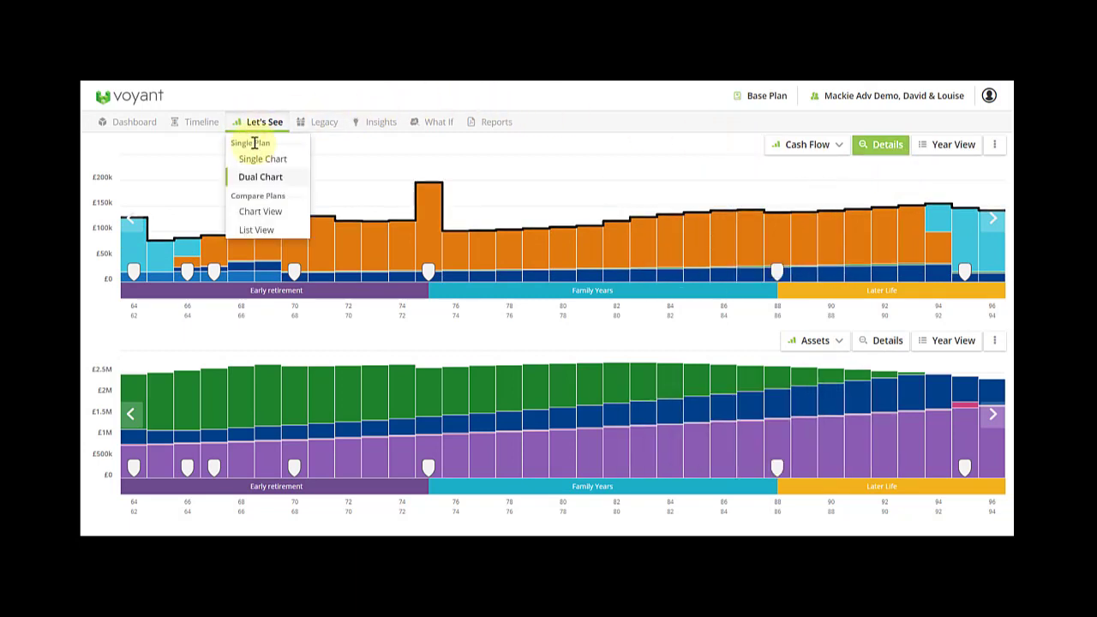
{"action": "left_click", "coordinate": [268, 216]}
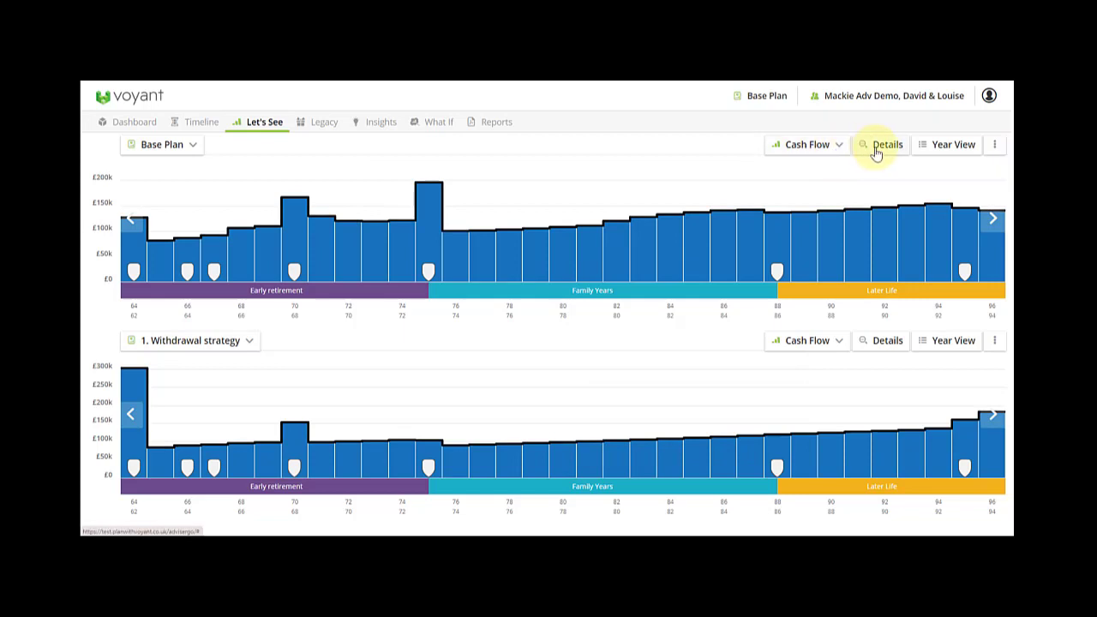
{"action": "left_click", "coordinate": [876, 151]}
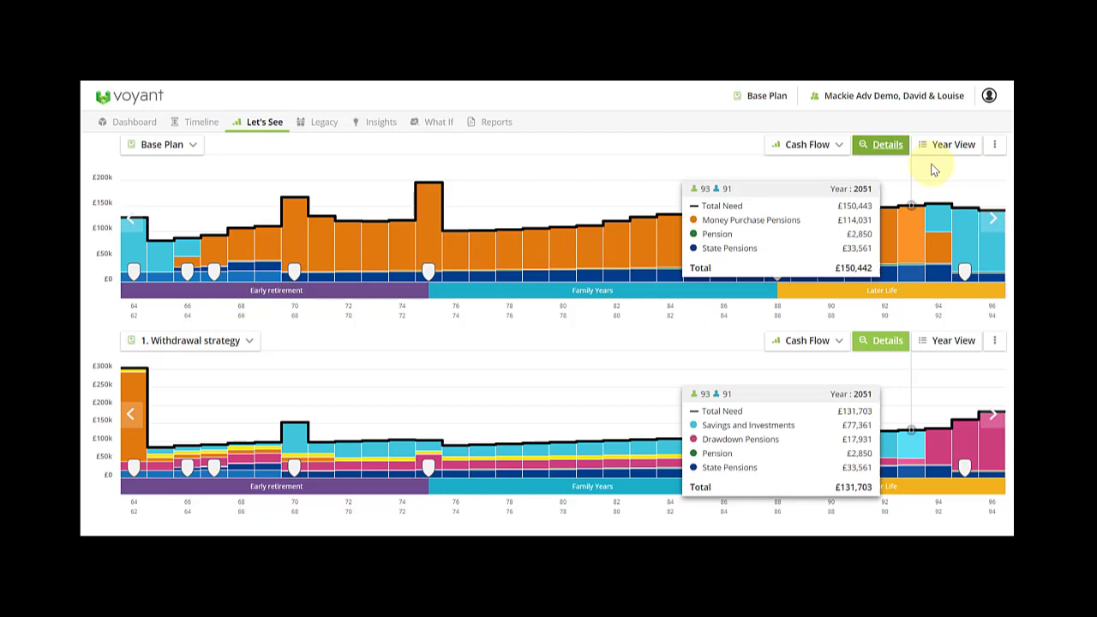
Show chart legends, enable zoom, and zoom to Early retirement, extending the range to age 76.
{"action": "left_click", "coordinate": [994, 148]}
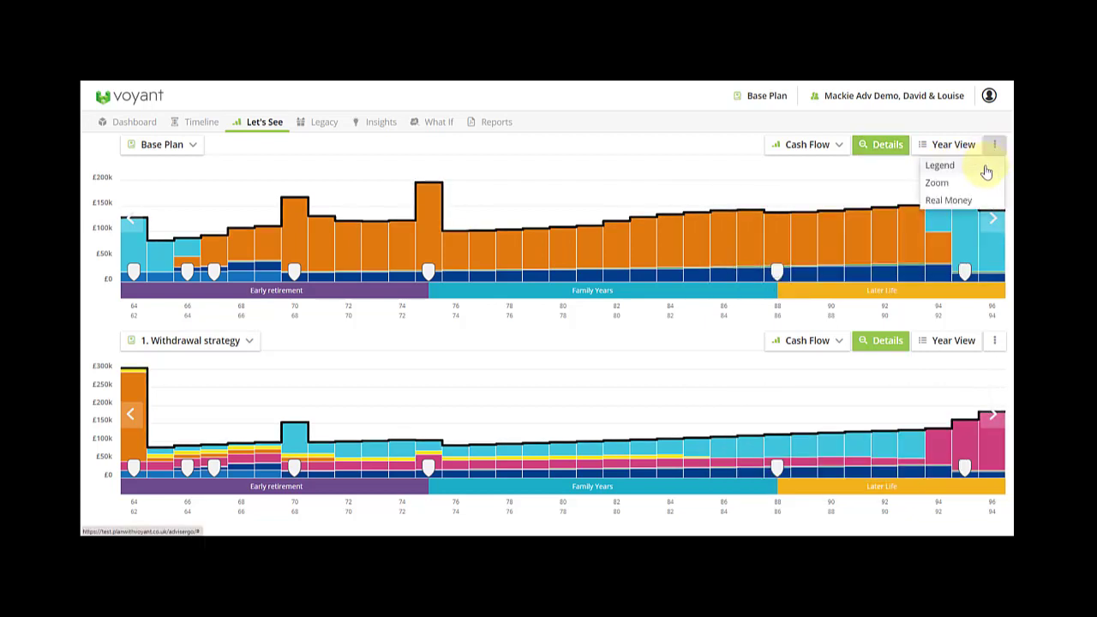
{"action": "left_click", "coordinate": [985, 168]}
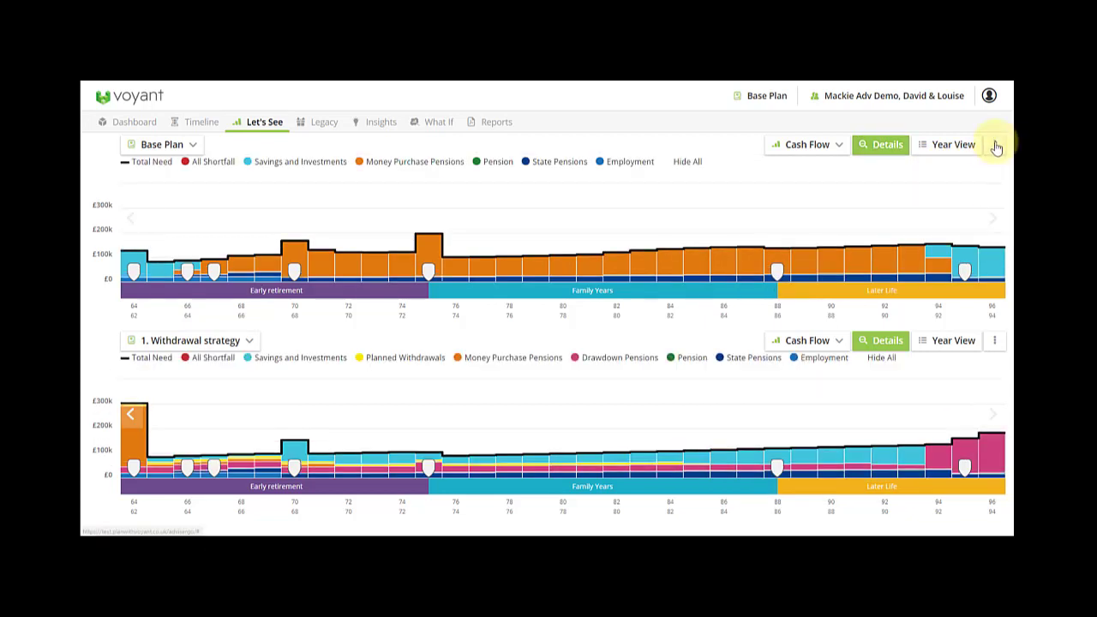
{"action": "left_click", "coordinate": [994, 146]}
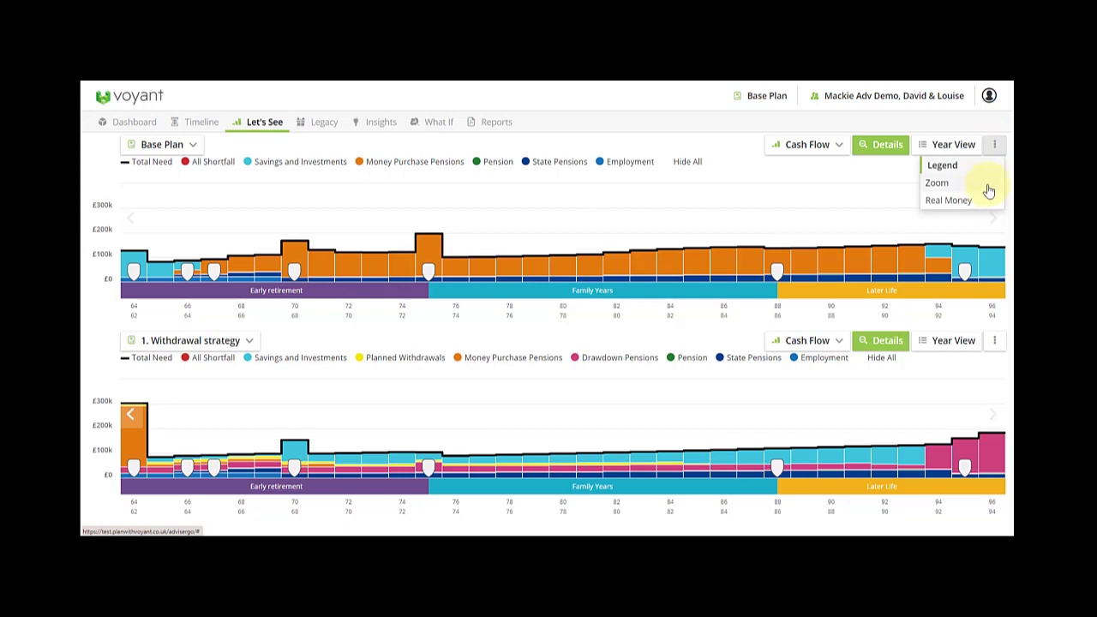
{"action": "left_click", "coordinate": [989, 187]}
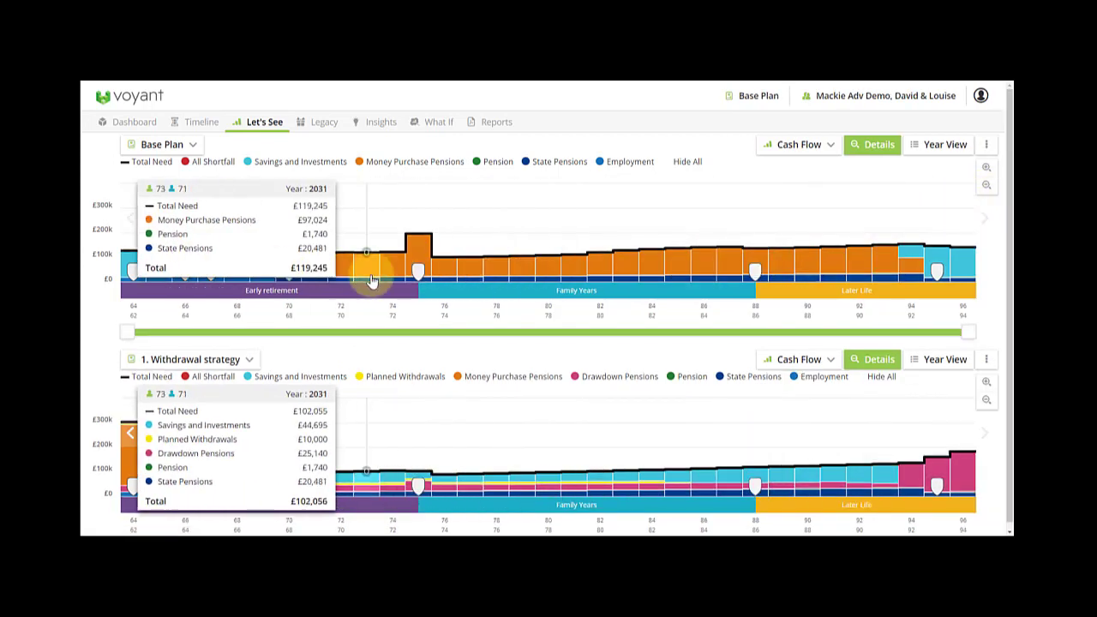
{"action": "left_click", "coordinate": [318, 293]}
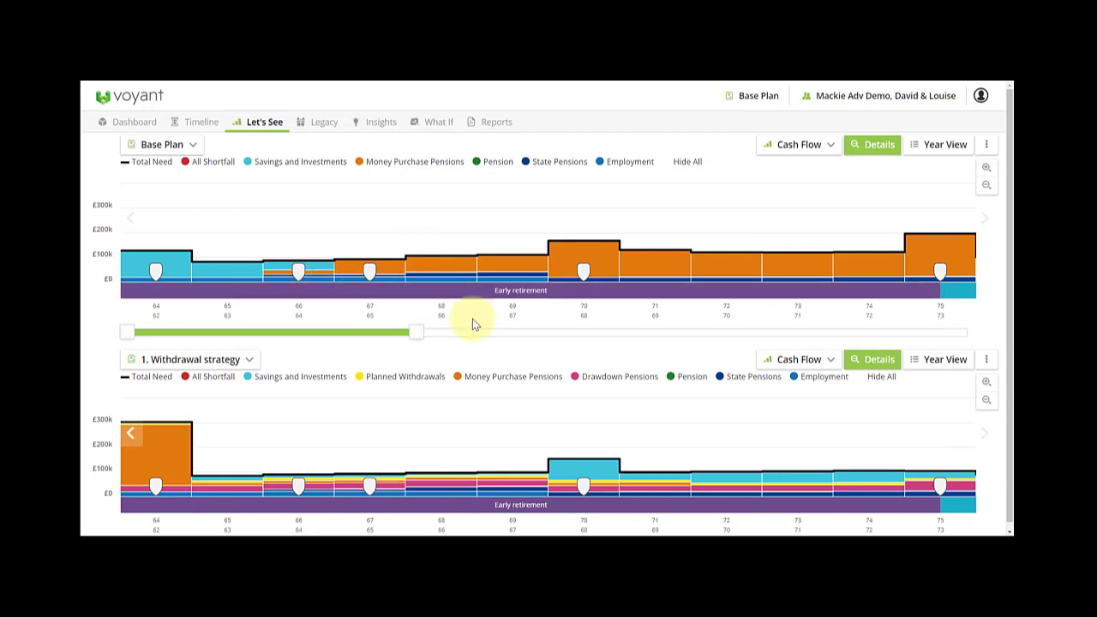
{"action": "left_click_drag", "start_coordinate": [416, 335], "coordinate": [969, 339]}
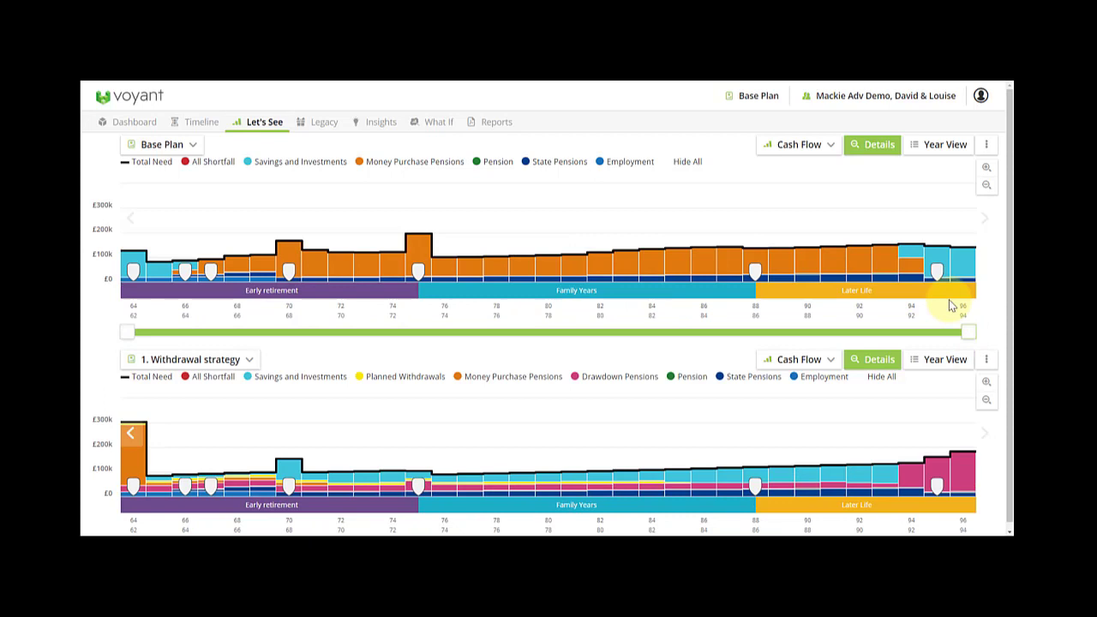
Hide all top-chart series, then re-enable Employment, State Pensions, Pension, Money Purchase Pensions and Savings.
{"action": "left_click", "coordinate": [686, 162]}
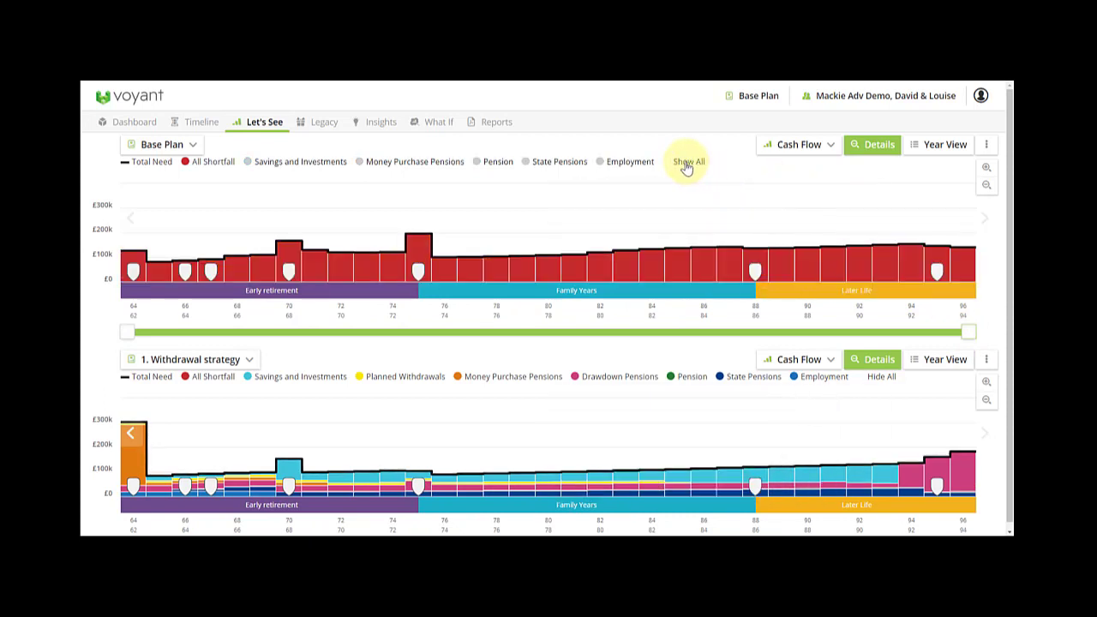
{"action": "left_click", "coordinate": [600, 164]}
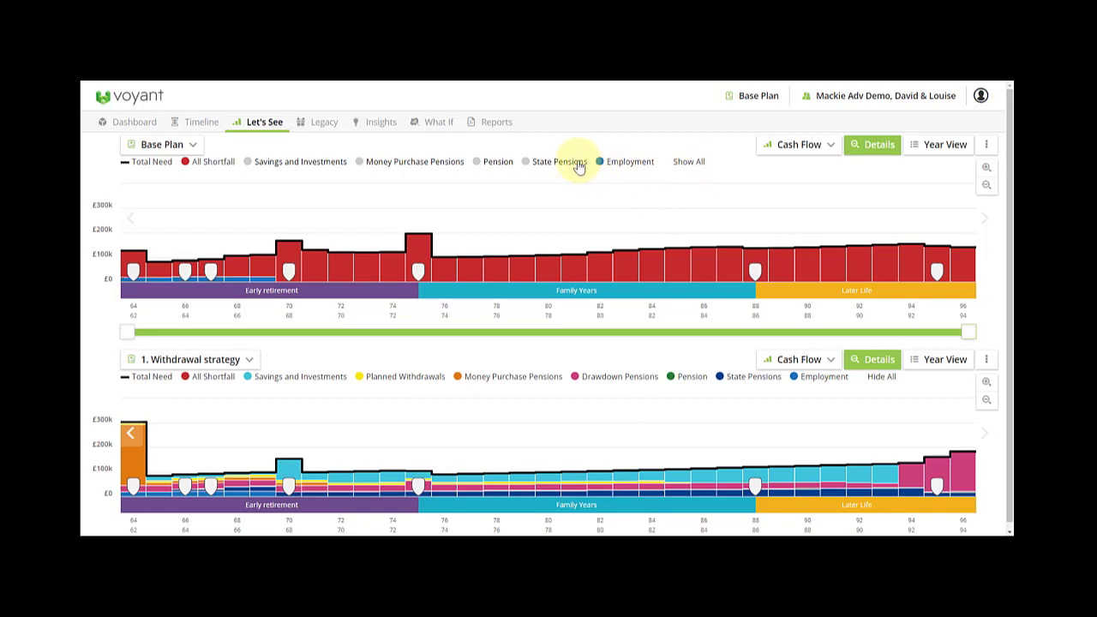
{"action": "left_click", "coordinate": [526, 168]}
{"action": "left_click", "coordinate": [473, 166]}
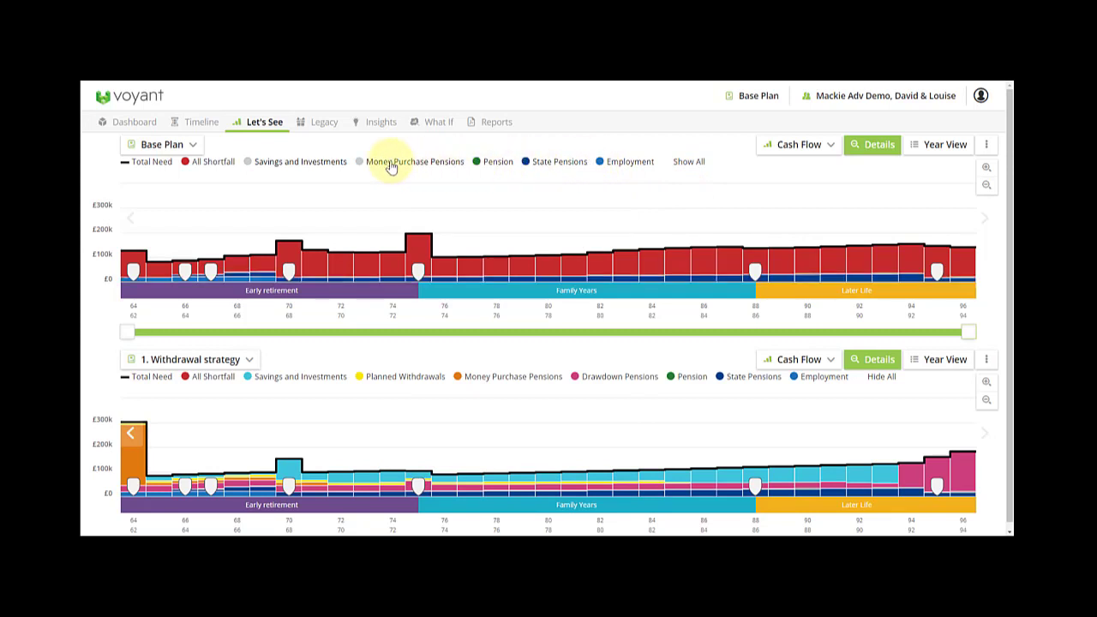
{"action": "left_click", "coordinate": [382, 168]}
{"action": "left_click", "coordinate": [289, 168]}
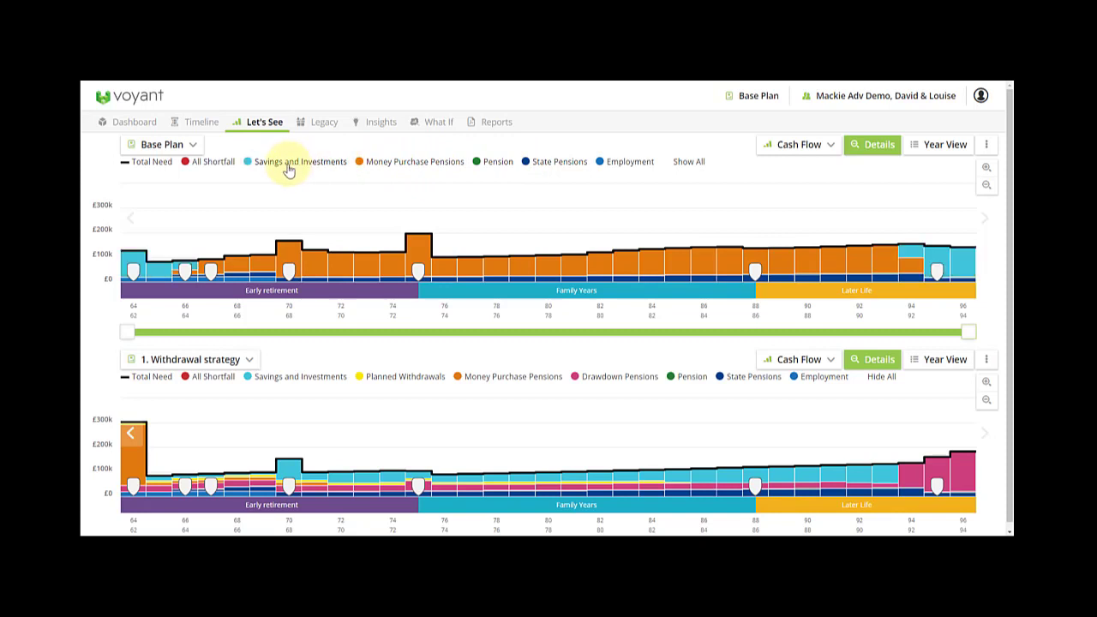
Switch both comparison charts from Cash Flow to the Taxes breakdown.
{"action": "left_click", "coordinate": [828, 147]}
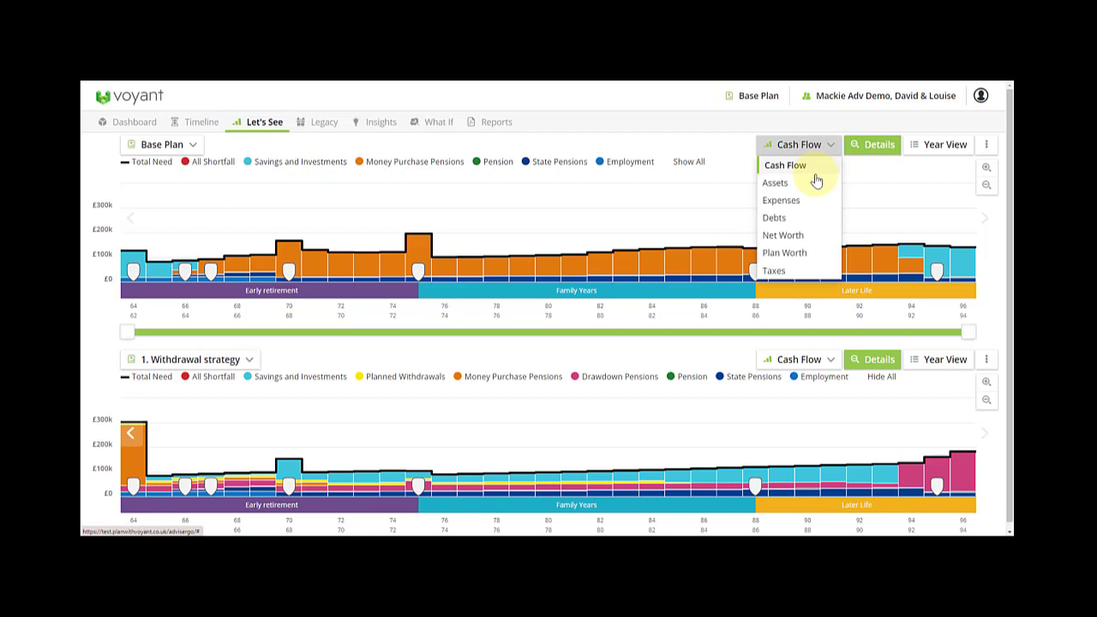
{"action": "left_click", "coordinate": [782, 274]}
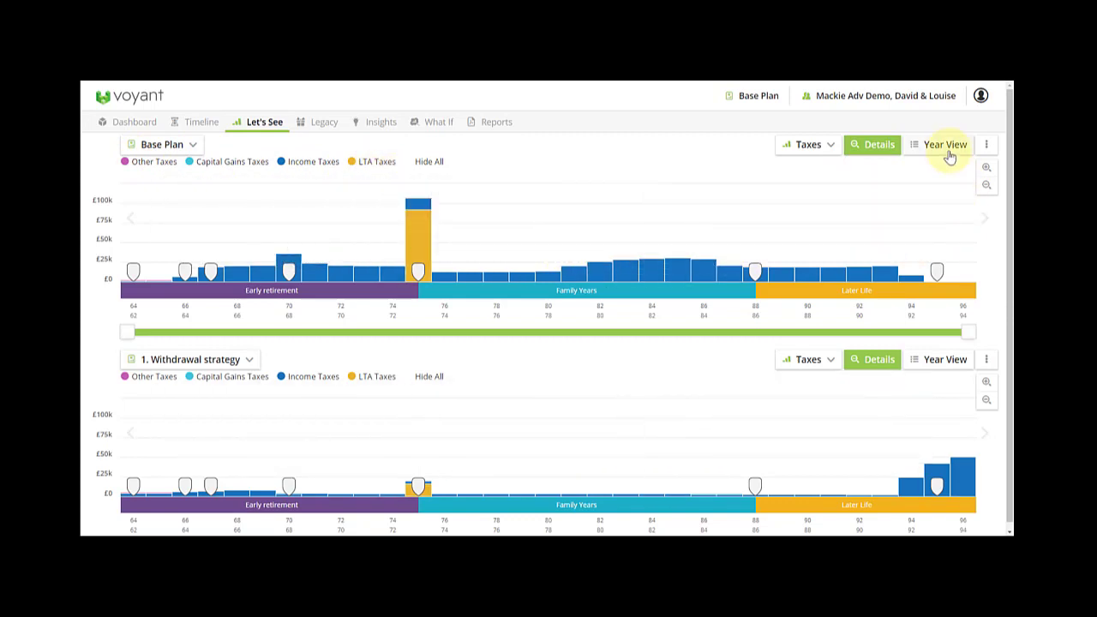
{"action": "left_click", "coordinate": [987, 147]}
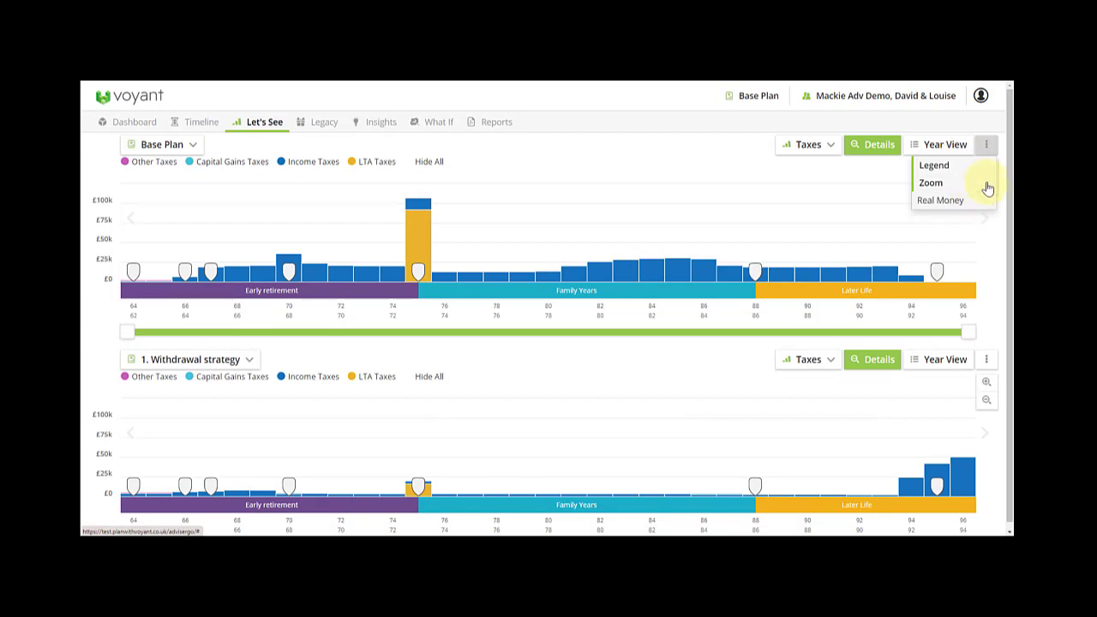
{"action": "left_click", "coordinate": [988, 147]}
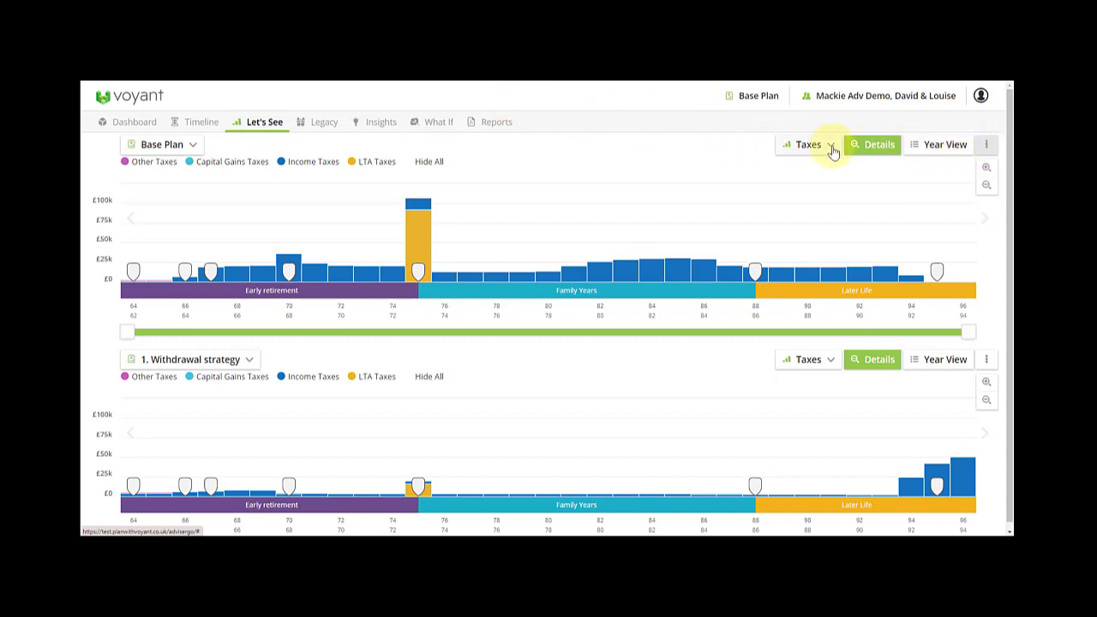
Open Year View with the Cash Flow chart set to year 2024.
{"action": "left_click", "coordinate": [934, 151]}
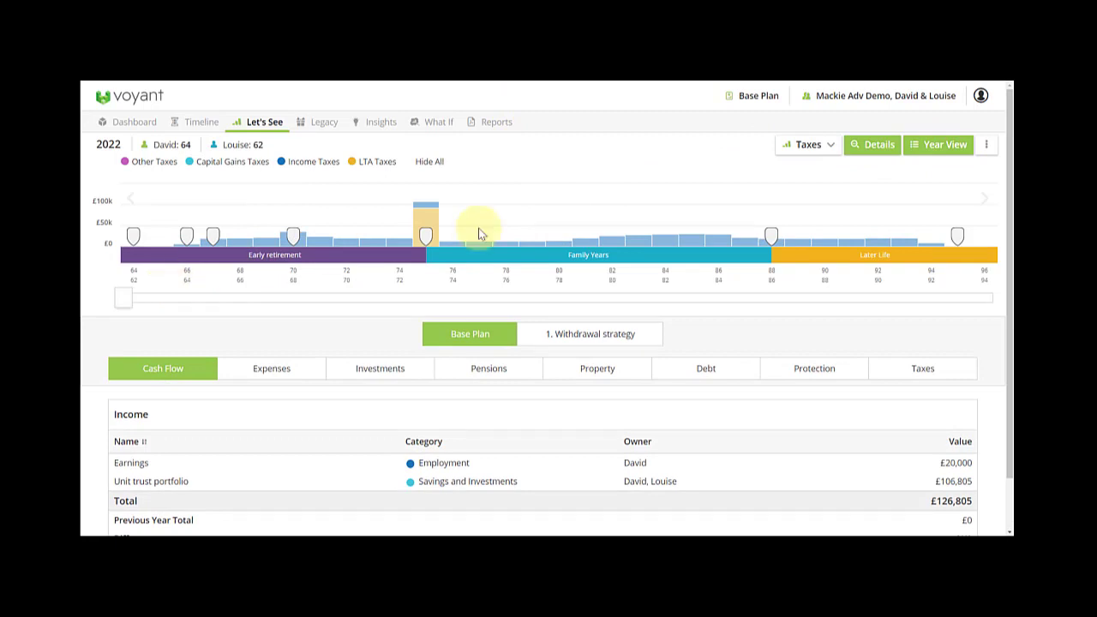
{"action": "left_click", "coordinate": [824, 148]}
{"action": "left_click", "coordinate": [615, 270]}
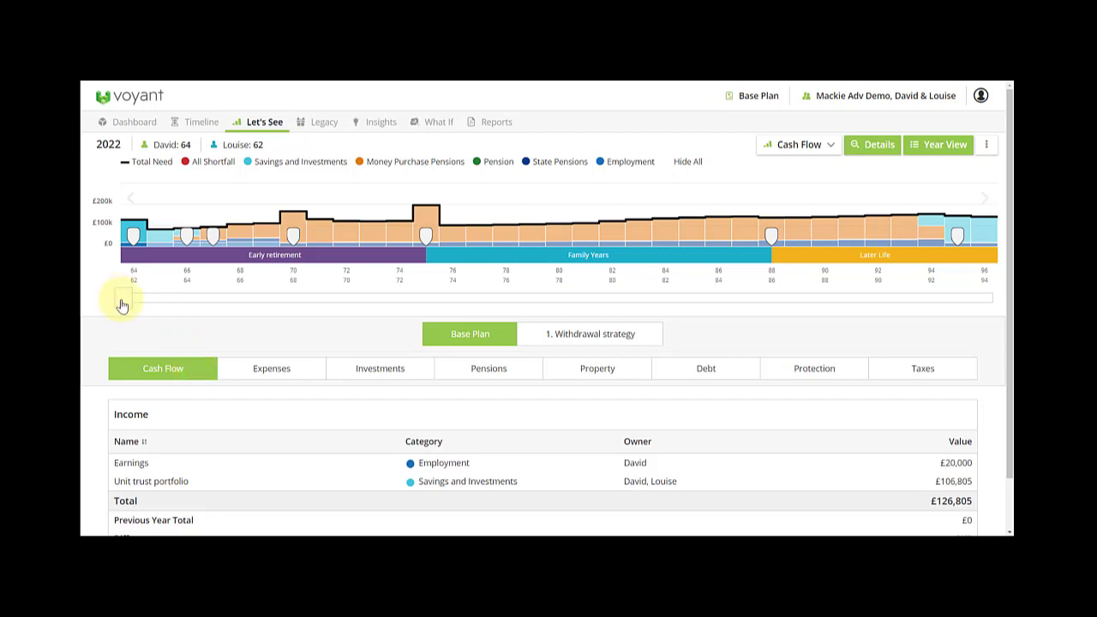
{"action": "left_click_drag", "start_coordinate": [121, 304], "coordinate": [178, 302]}
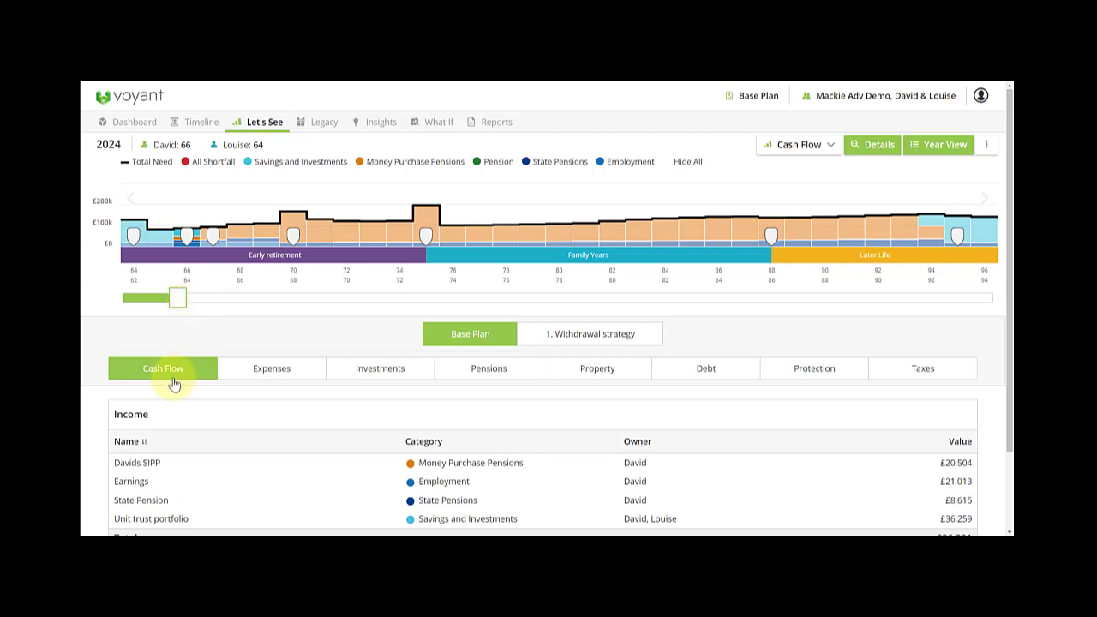
Show that year's Expenses table for the 1. Withdrawal strategy plan.
{"action": "left_click", "coordinate": [291, 377]}
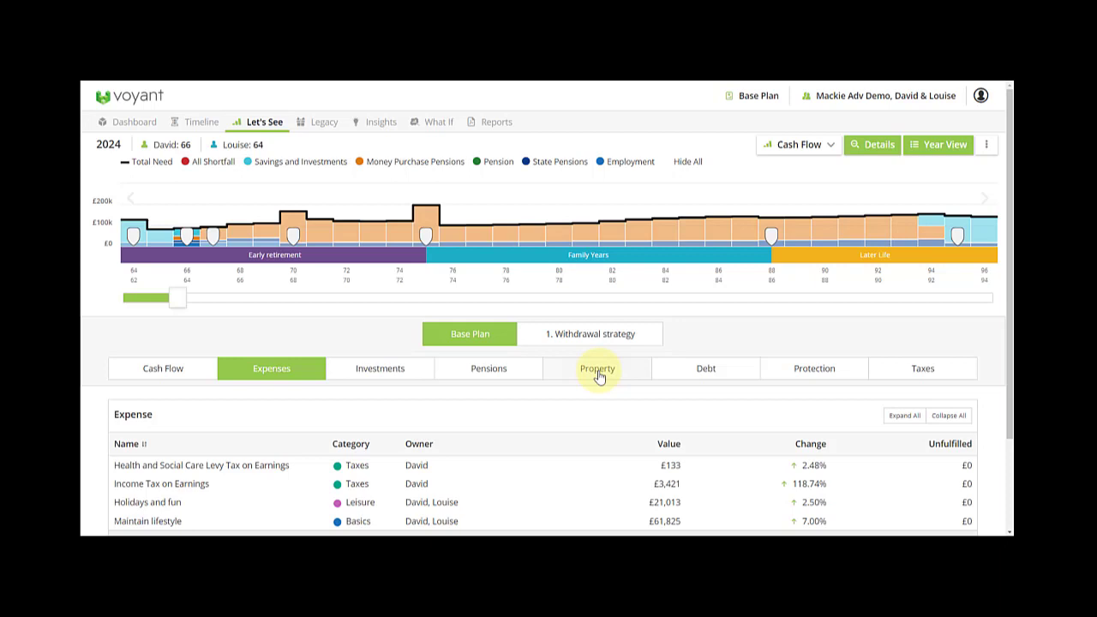
{"action": "mouse_move", "coordinate": [268, 225]}
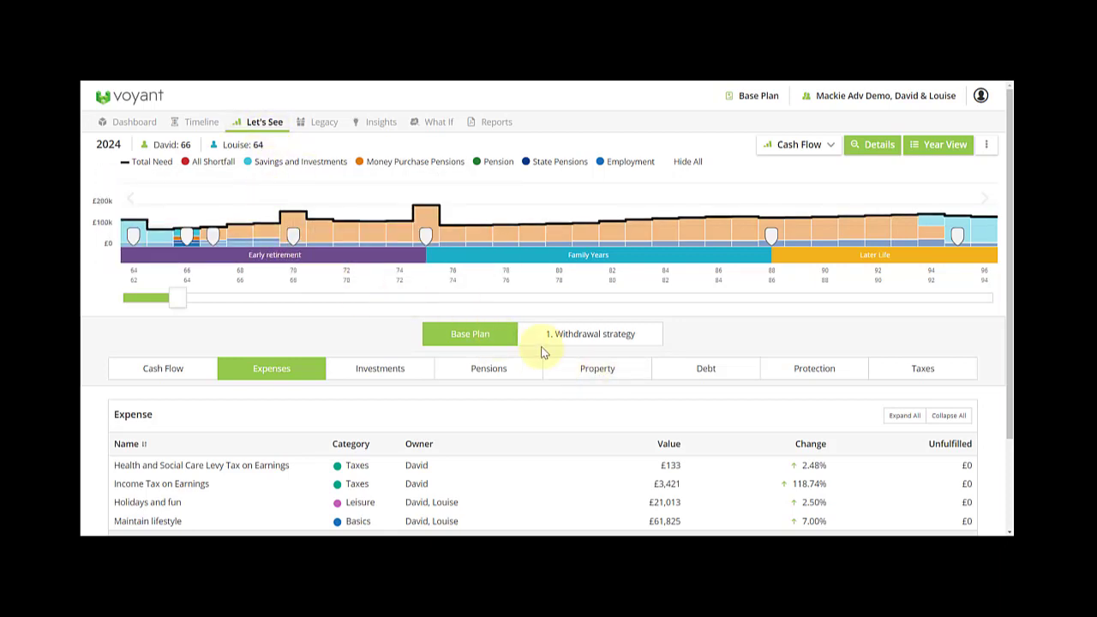
{"action": "left_click", "coordinate": [590, 336]}
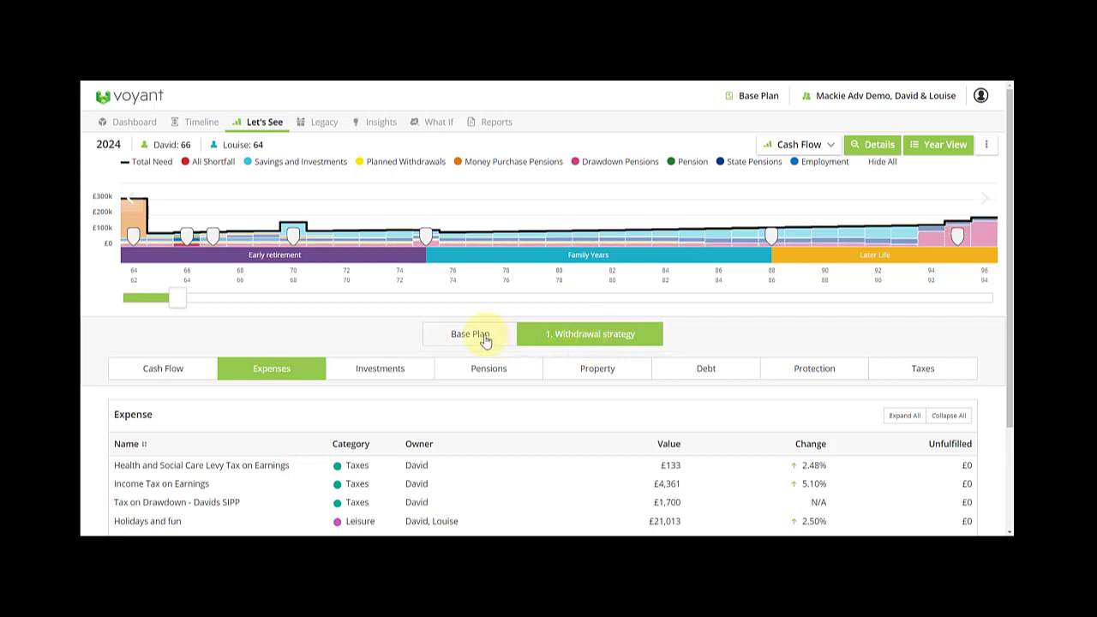
{"action": "left_click", "coordinate": [259, 122]}
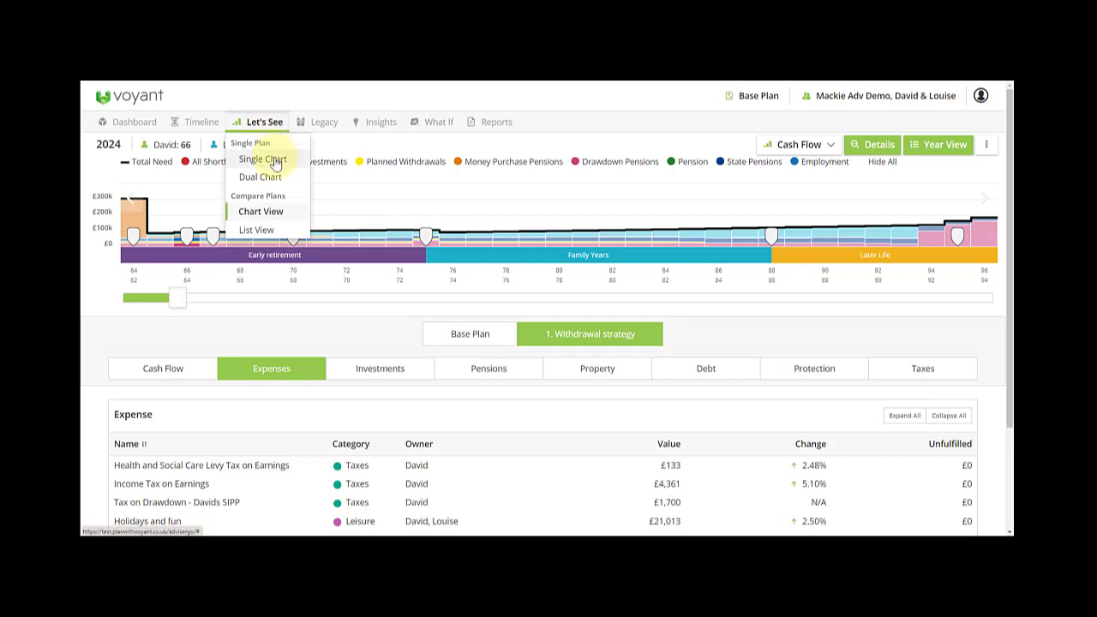
Show one full-width taxes chart, collapsing its breakdown into total taxes per year.
{"action": "left_click", "coordinate": [276, 161]}
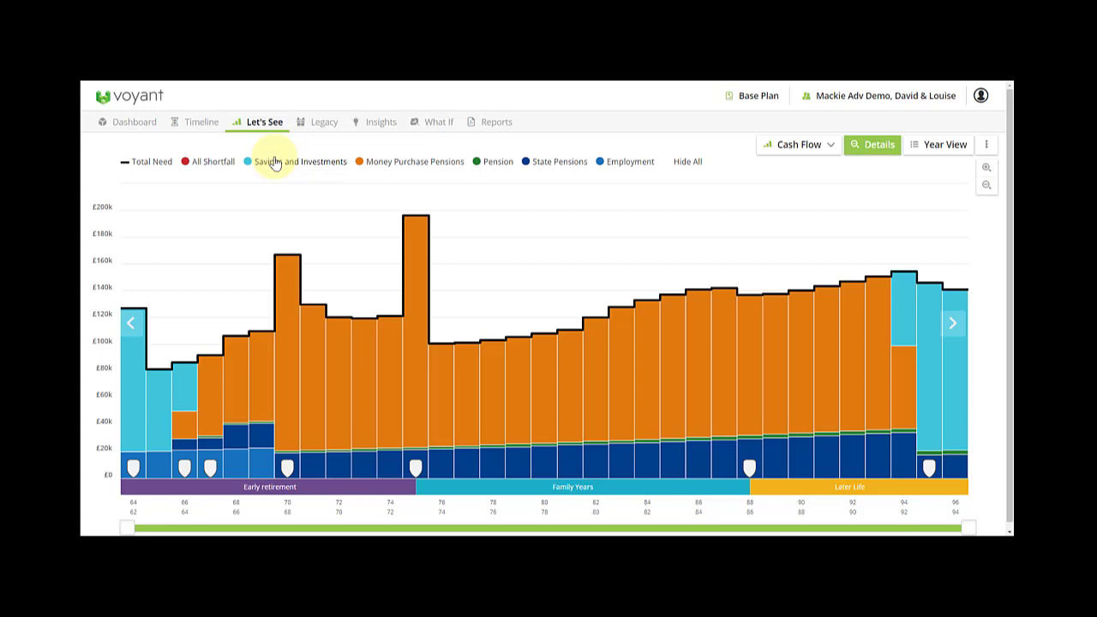
{"action": "left_click", "coordinate": [422, 403]}
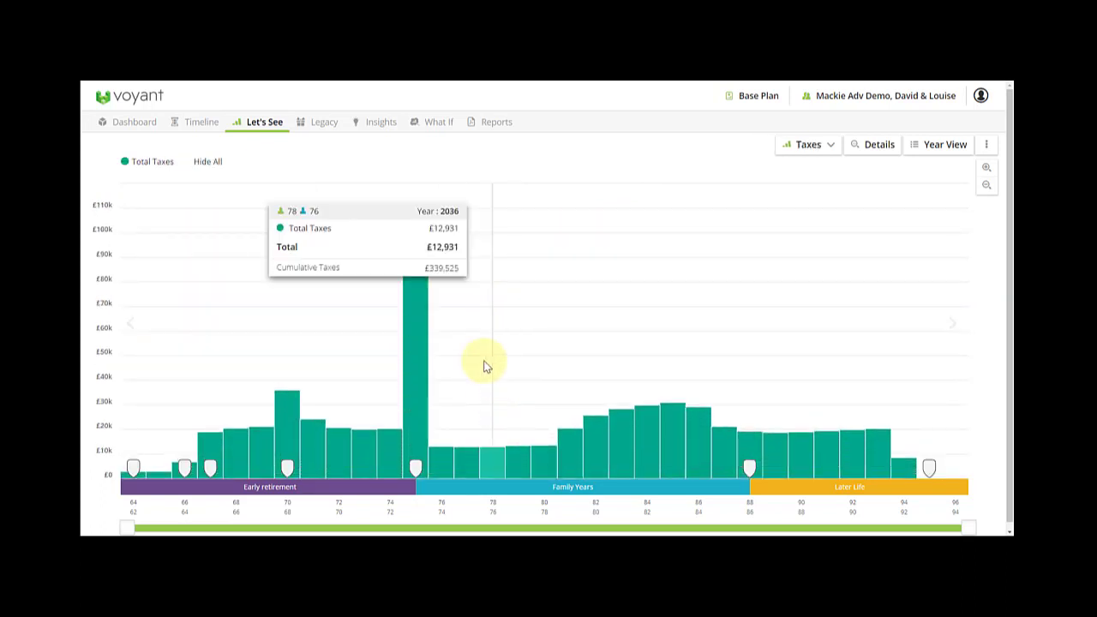
Compare Base Plan and 1. Withdrawal strategy legacies: estate tax £295,683 versus £23,561.
{"action": "left_click", "coordinate": [310, 130]}
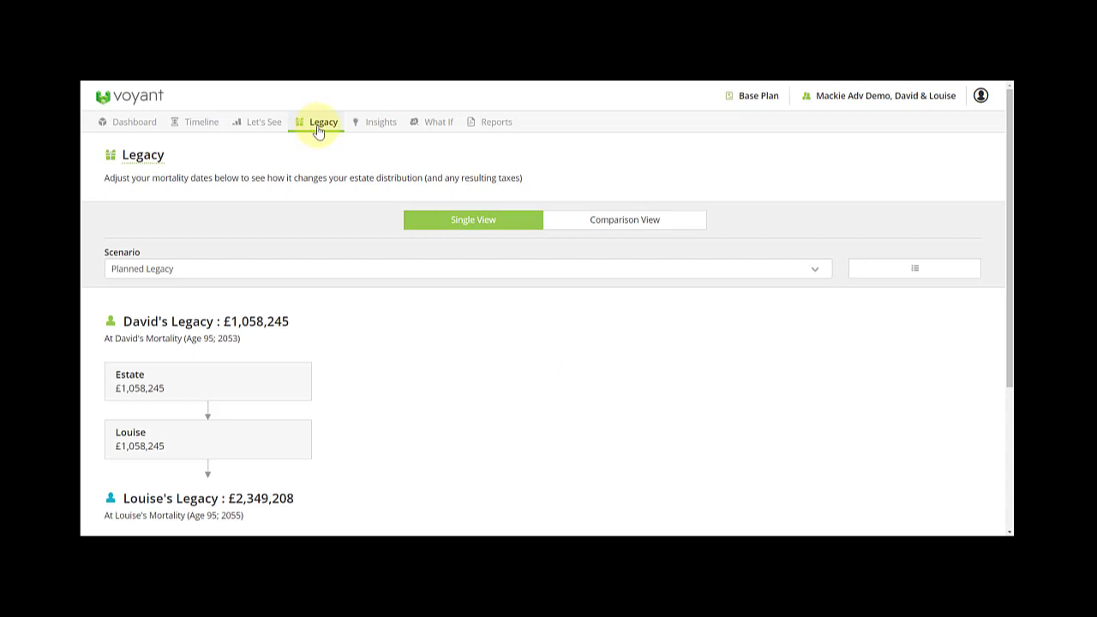
{"action": "scroll", "coordinate": [414, 372], "scroll_direction": "down", "scroll_amount": 2}
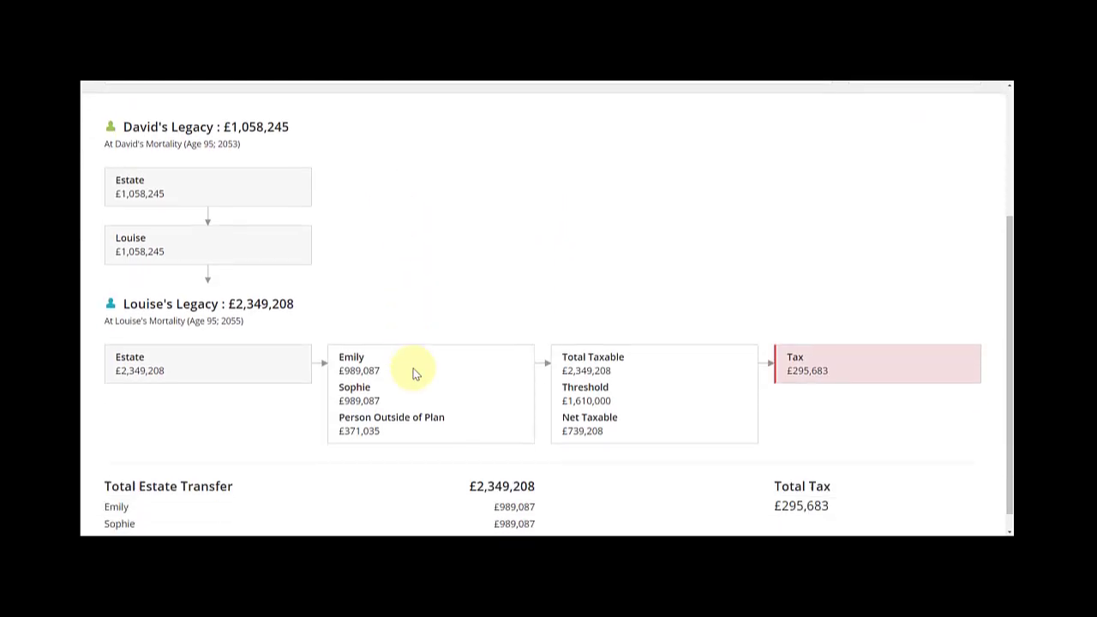
{"action": "scroll", "coordinate": [414, 372], "scroll_direction": "up", "scroll_amount": 2}
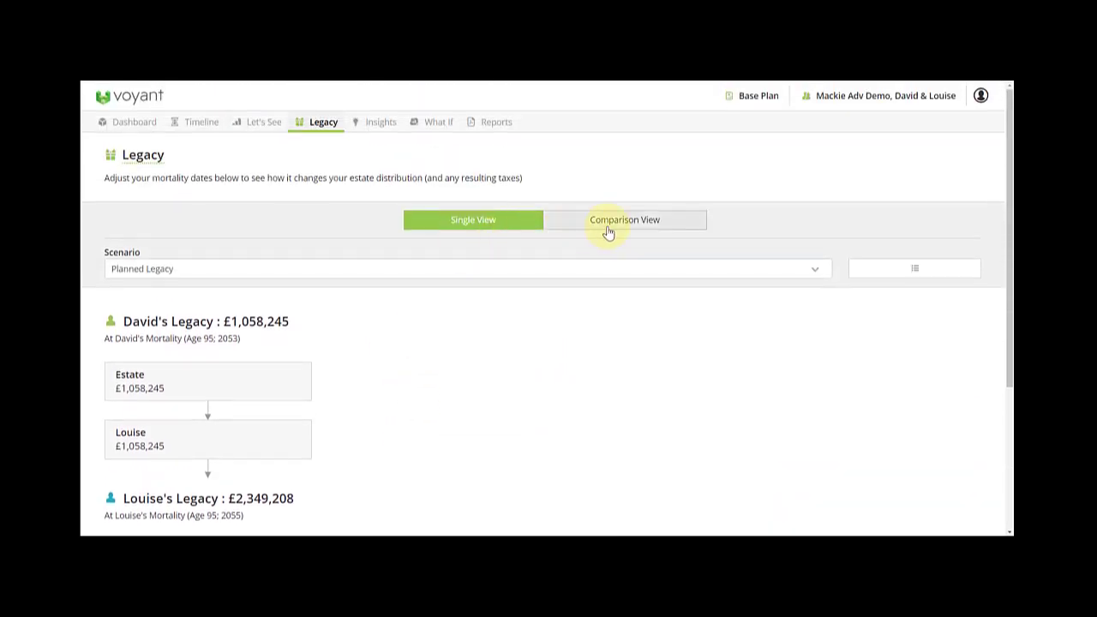
{"action": "left_click", "coordinate": [608, 222]}
{"action": "left_click", "coordinate": [656, 270]}
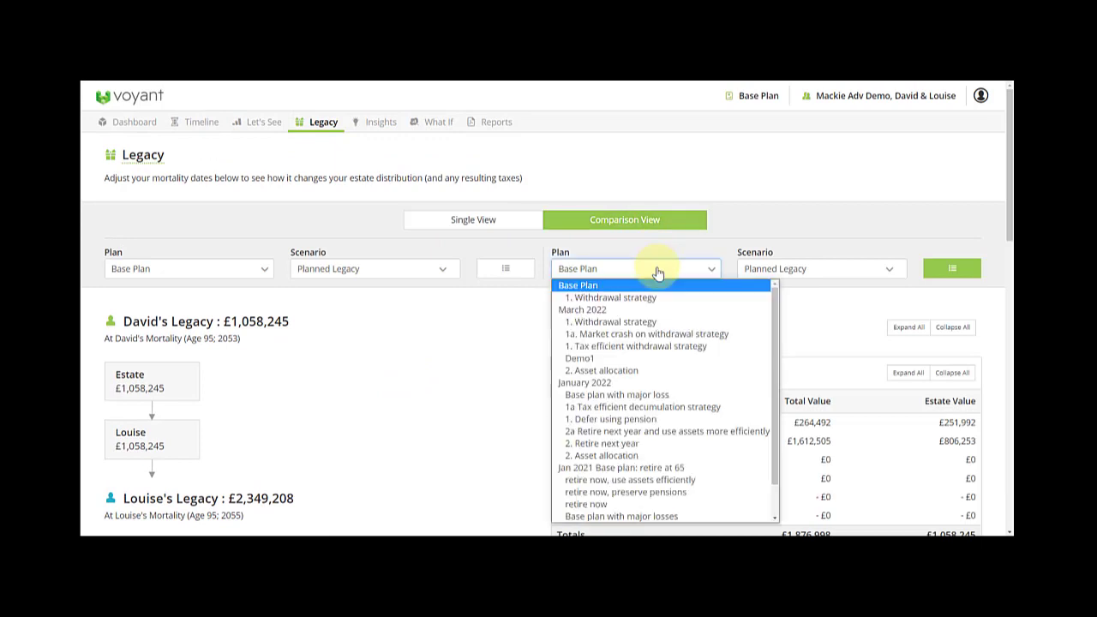
{"action": "left_click", "coordinate": [655, 298]}
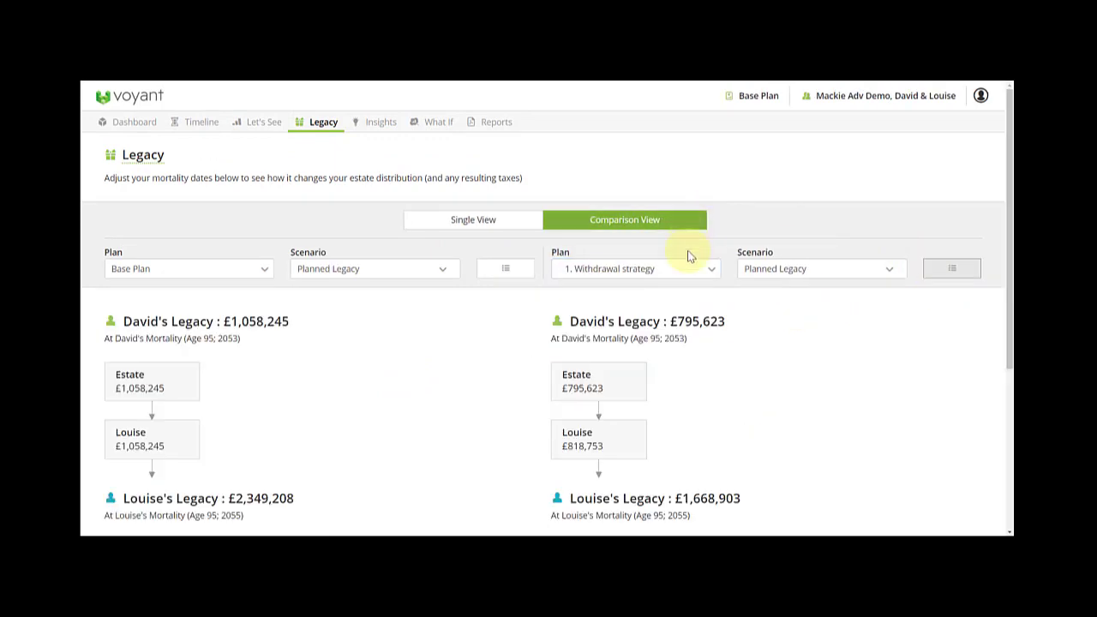
{"action": "scroll", "coordinate": [731, 380], "scroll_direction": "down", "scroll_amount": 2}
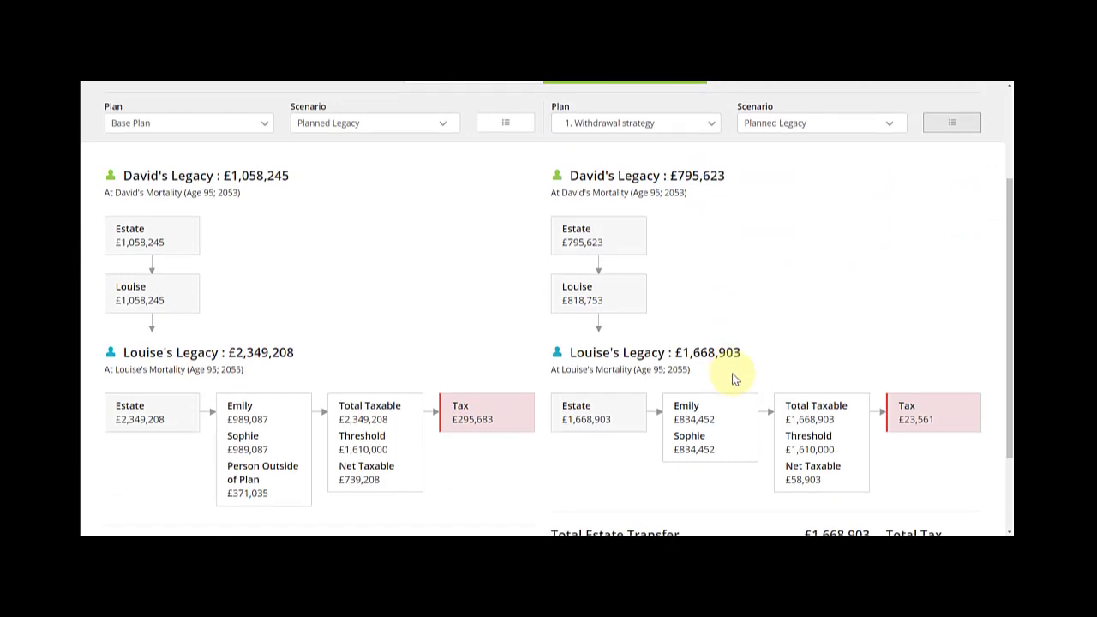
{"action": "scroll", "coordinate": [732, 377], "scroll_direction": "up", "scroll_amount": 2}
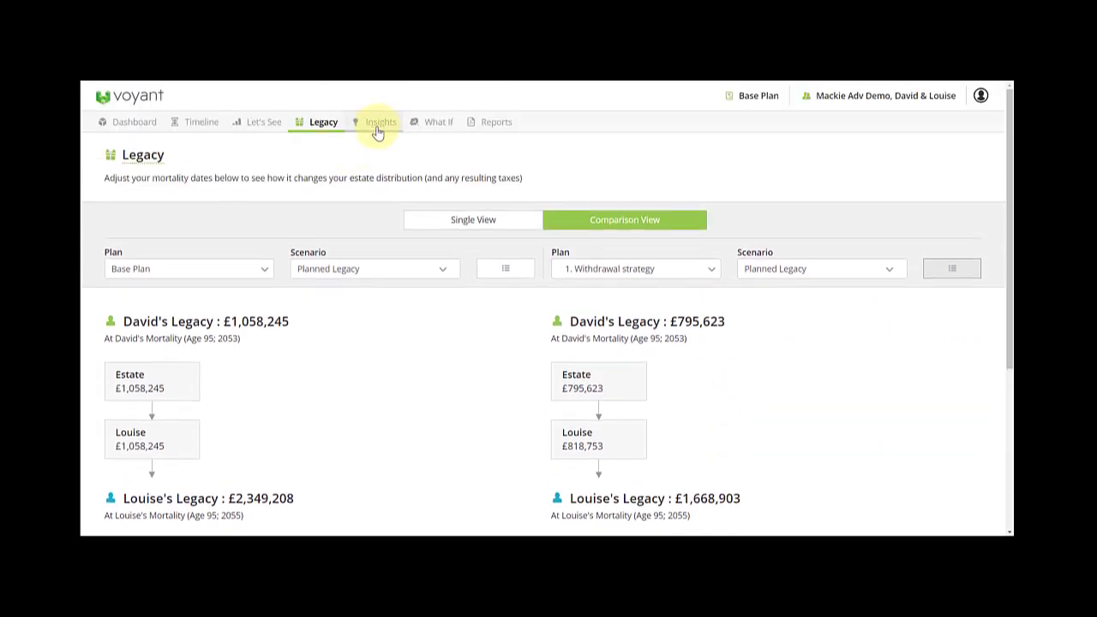
Browse the Insights scenarios, such as Investment Returns, Annual Savings, Life Needs and Market Crash.
{"action": "left_click", "coordinate": [378, 129]}
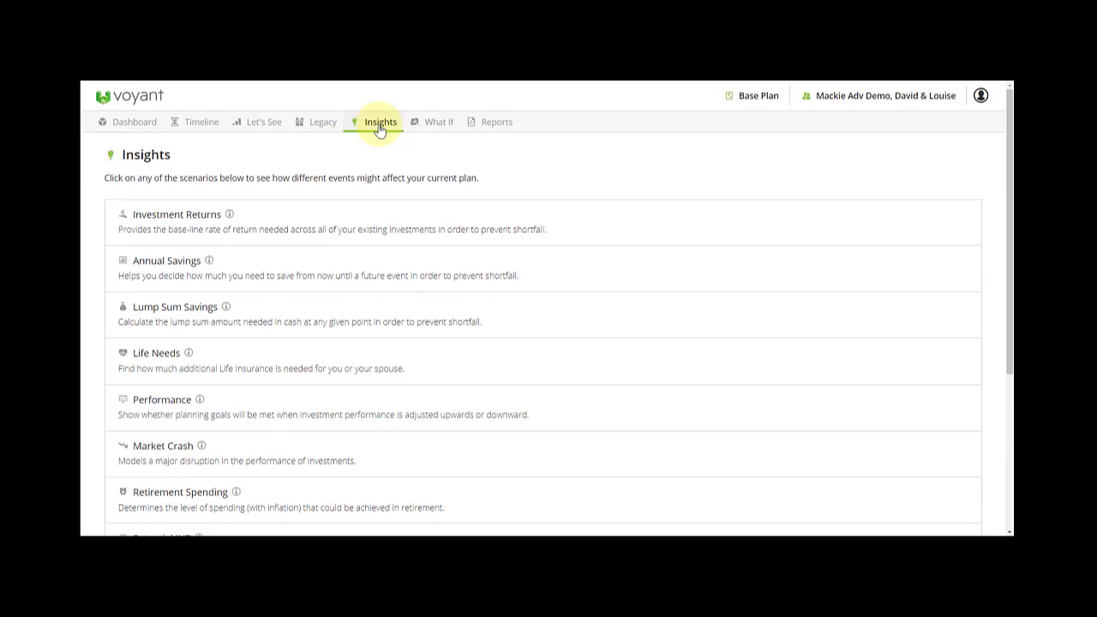
{"action": "scroll", "coordinate": [390, 429], "scroll_direction": "down", "scroll_amount": 1}
{"action": "scroll", "coordinate": [377, 360], "scroll_direction": "up", "scroll_amount": 1}
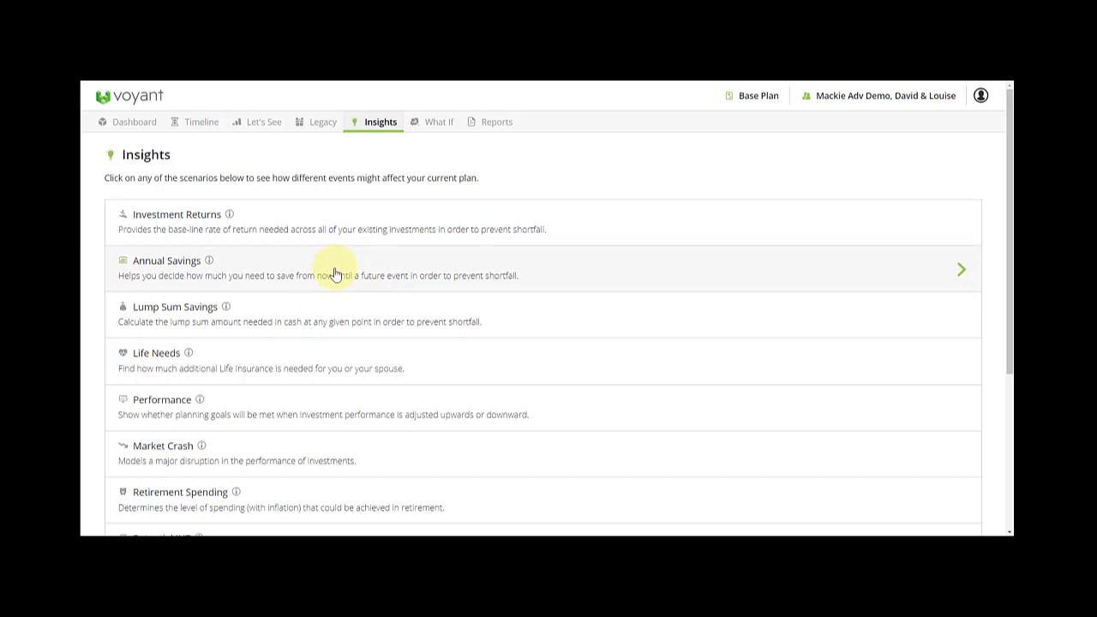
Create a what-if copy of Base Plan named 'Demo'.
{"action": "left_click", "coordinate": [441, 128]}
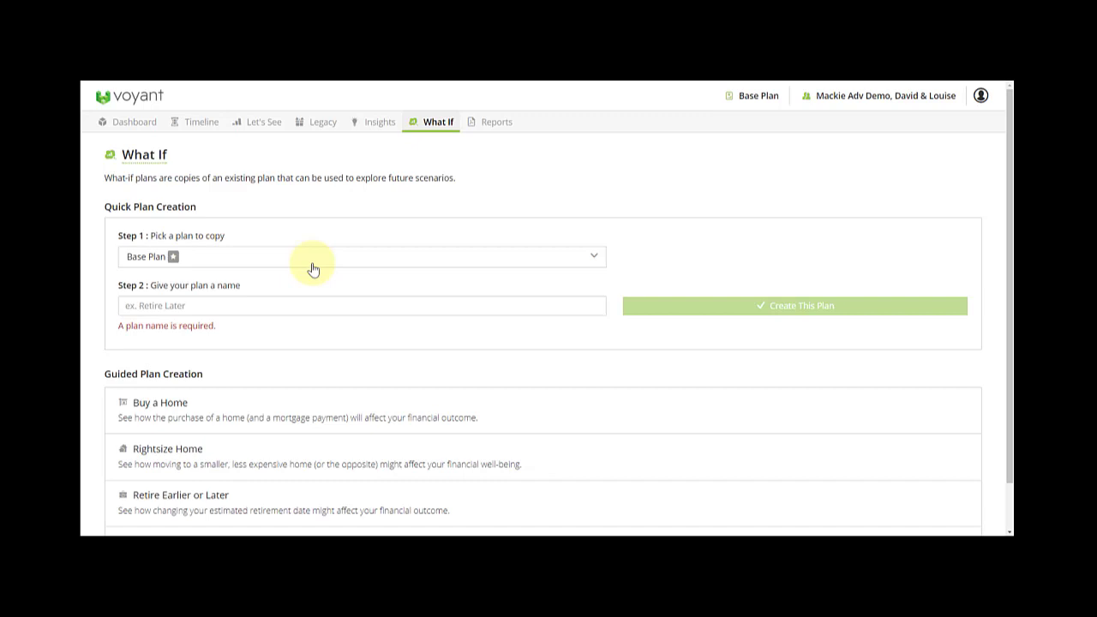
{"action": "left_click", "coordinate": [232, 305]}
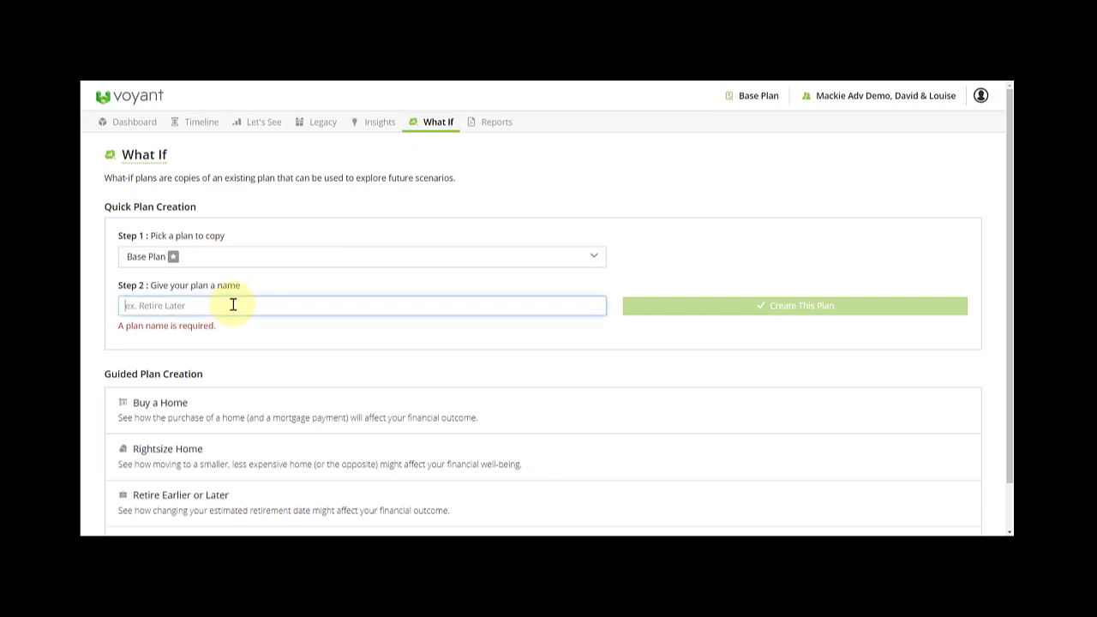
{"action": "type", "text": "Demo"}
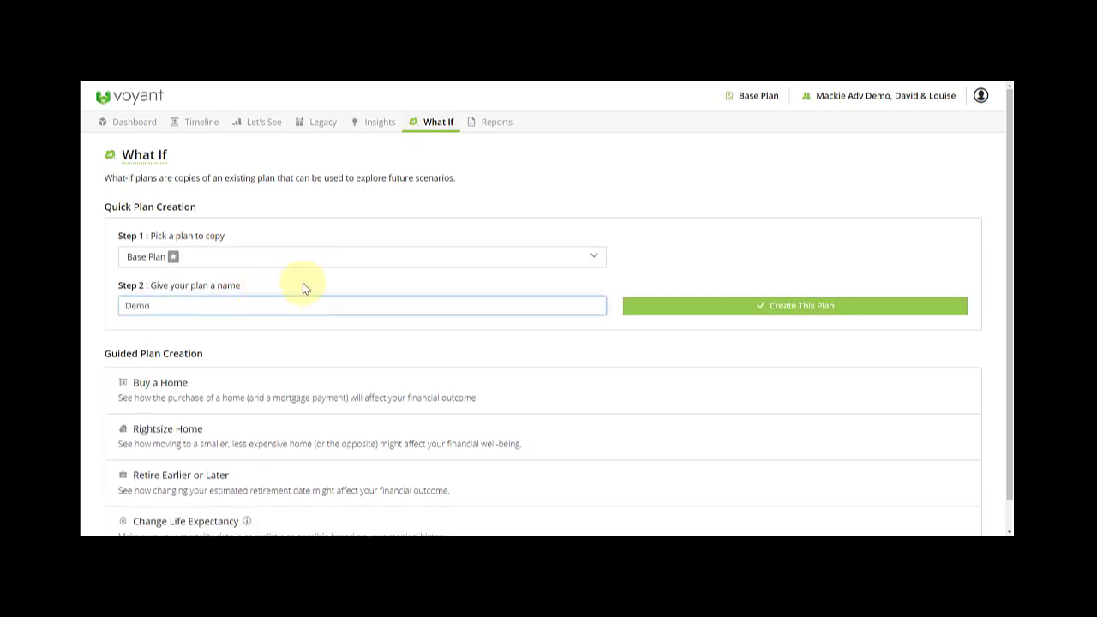
{"action": "left_click", "coordinate": [754, 310]}
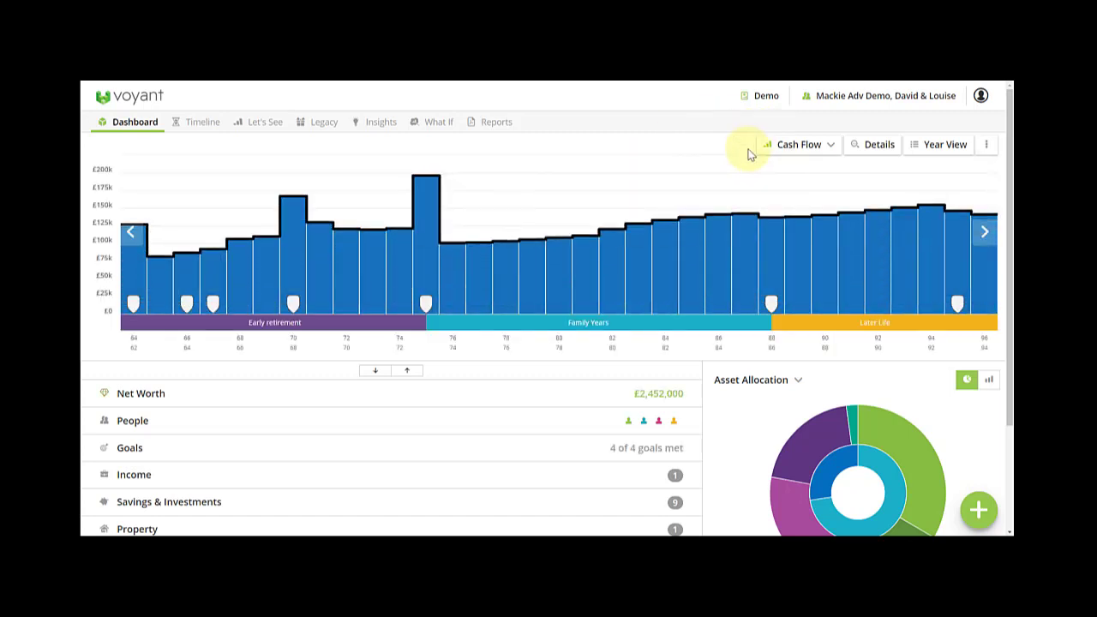
Set the Demo plan's Home property to sell at the Slow down event, age 75.
{"action": "scroll", "coordinate": [428, 433], "scroll_direction": "down", "scroll_amount": 1}
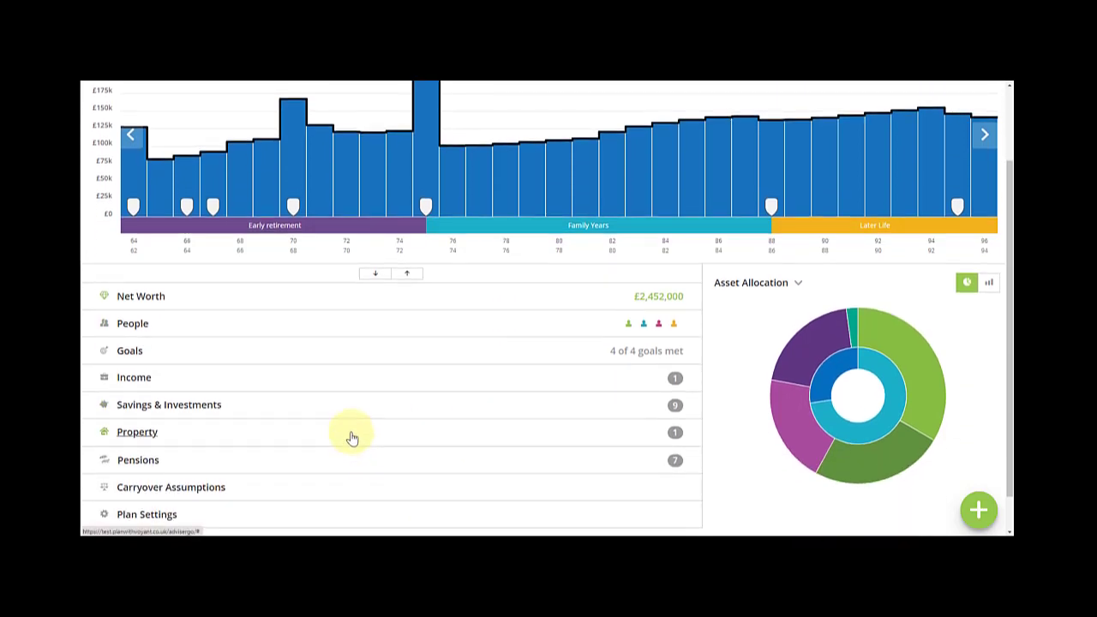
{"action": "left_click", "coordinate": [352, 436]}
{"action": "left_click", "coordinate": [387, 478]}
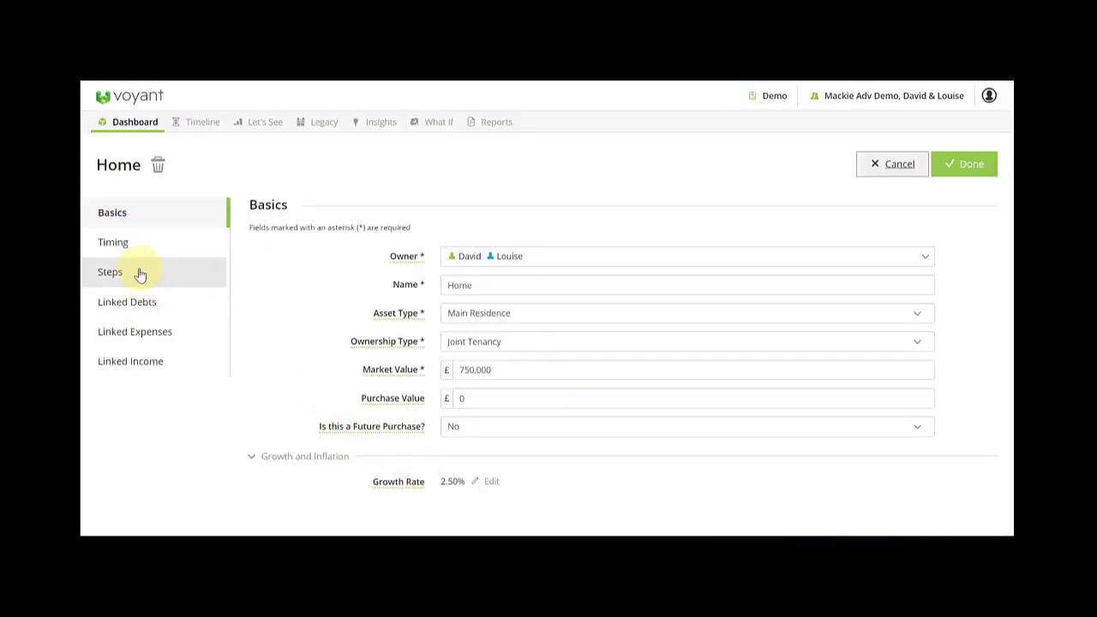
{"action": "left_click", "coordinate": [133, 244]}
{"action": "mouse_move", "coordinate": [495, 480]}
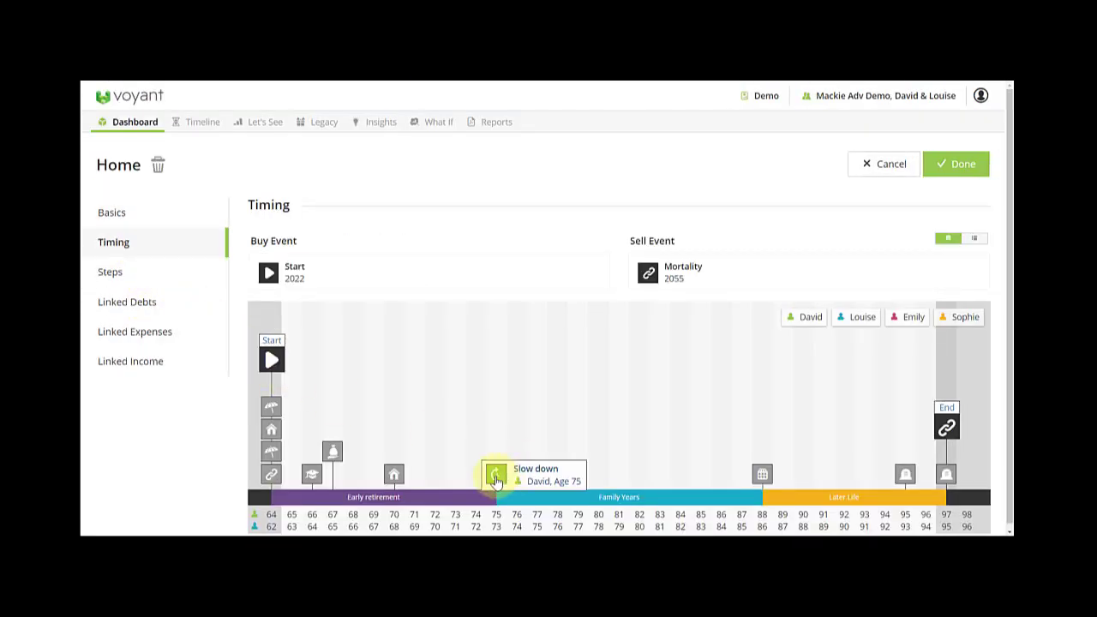
{"action": "mouse_move", "coordinate": [502, 484]}
{"action": "left_mouse_down"}
{"action": "mouse_move", "coordinate": [587, 368]}
{"action": "mouse_move", "coordinate": [693, 286]}
{"action": "mouse_move", "coordinate": [673, 277]}
{"action": "left_mouse_up"}
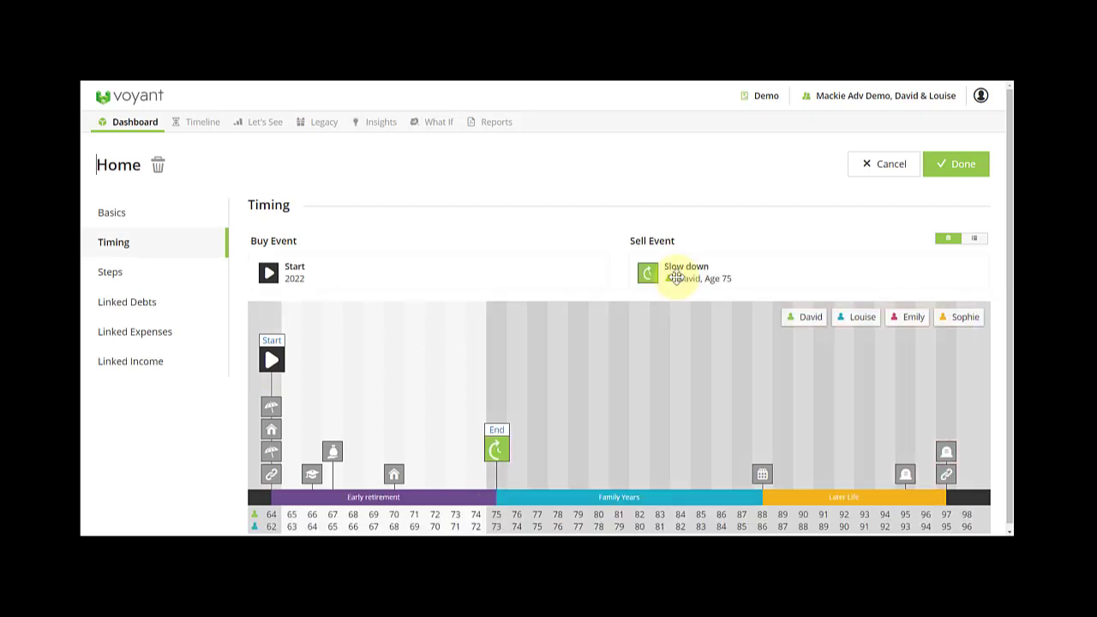
{"action": "left_click", "coordinate": [962, 165]}
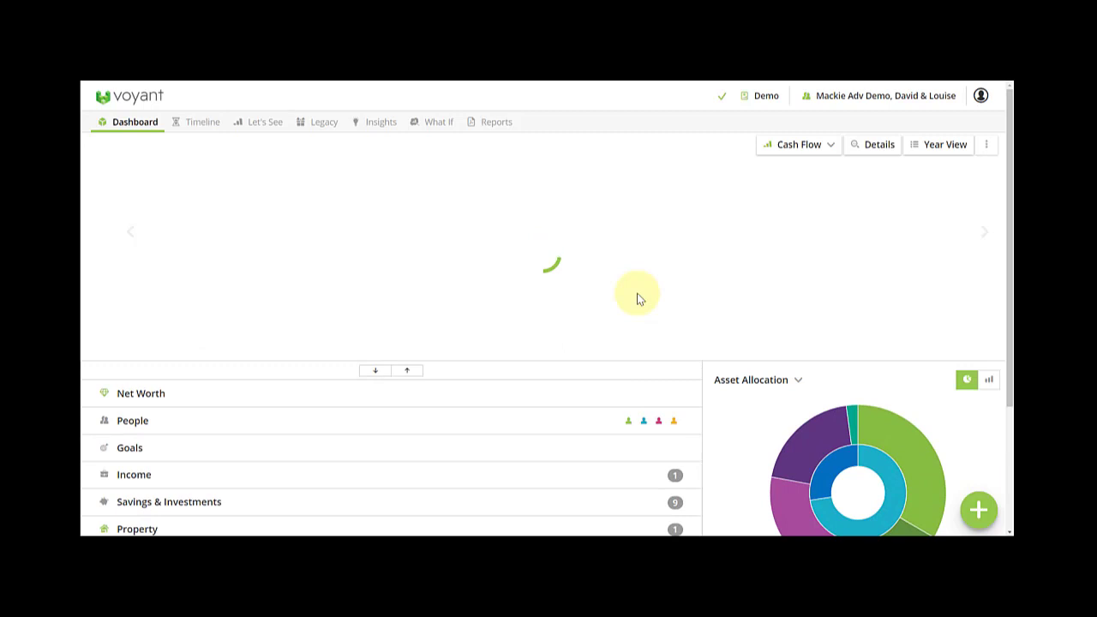
Stack detailed cash-flow charts for Demo and Base Plan, zoomed to a £400k scale.
{"action": "left_click", "coordinate": [879, 150]}
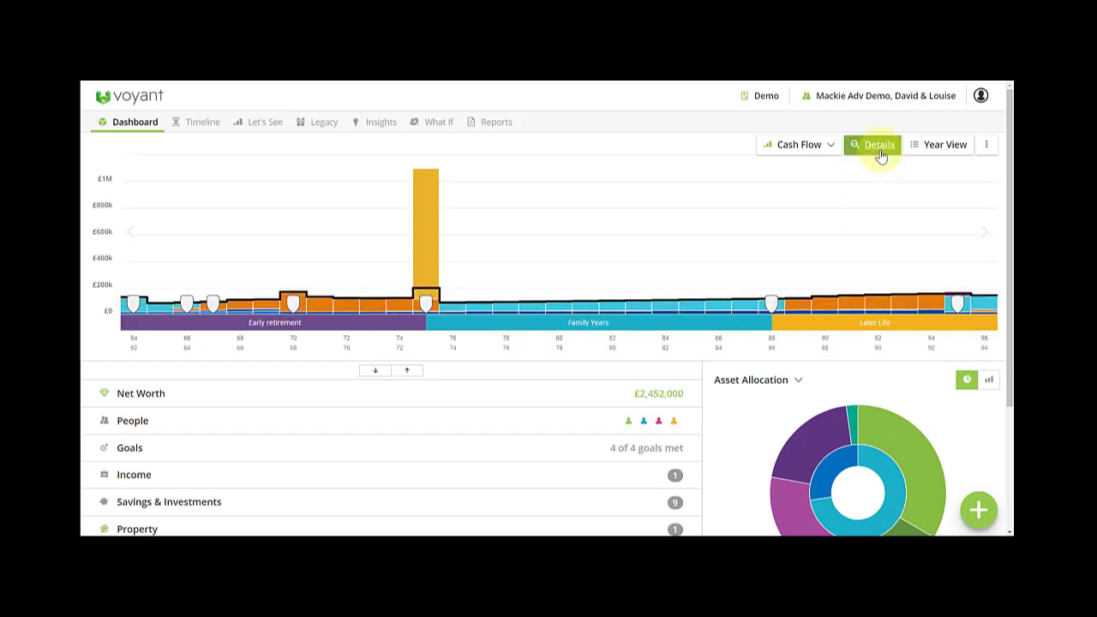
{"action": "left_click", "coordinate": [242, 127]}
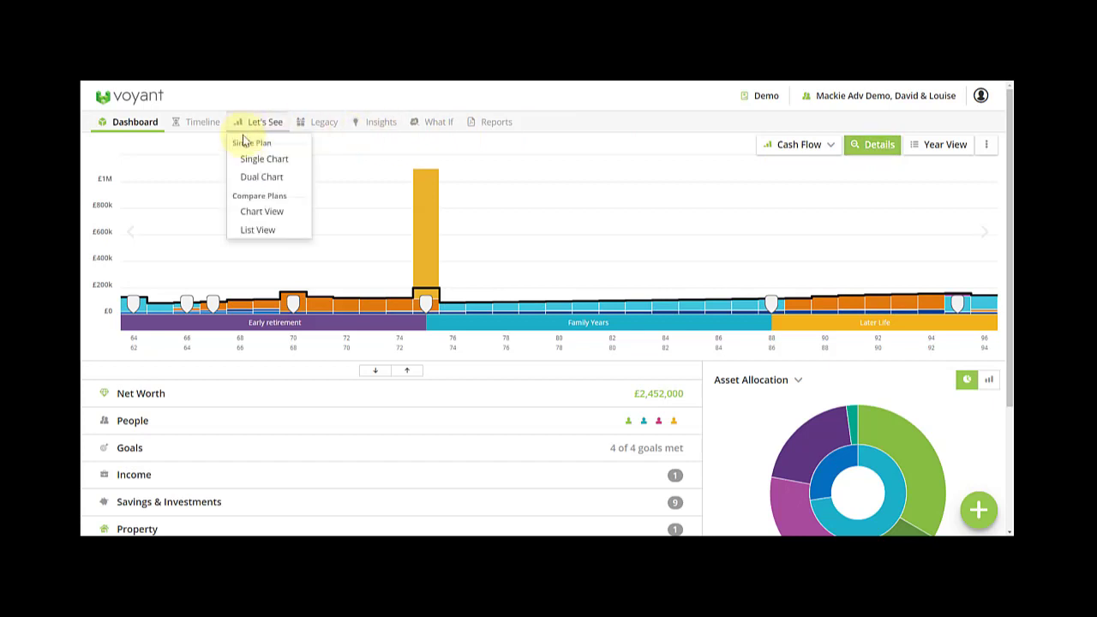
{"action": "left_click", "coordinate": [255, 211]}
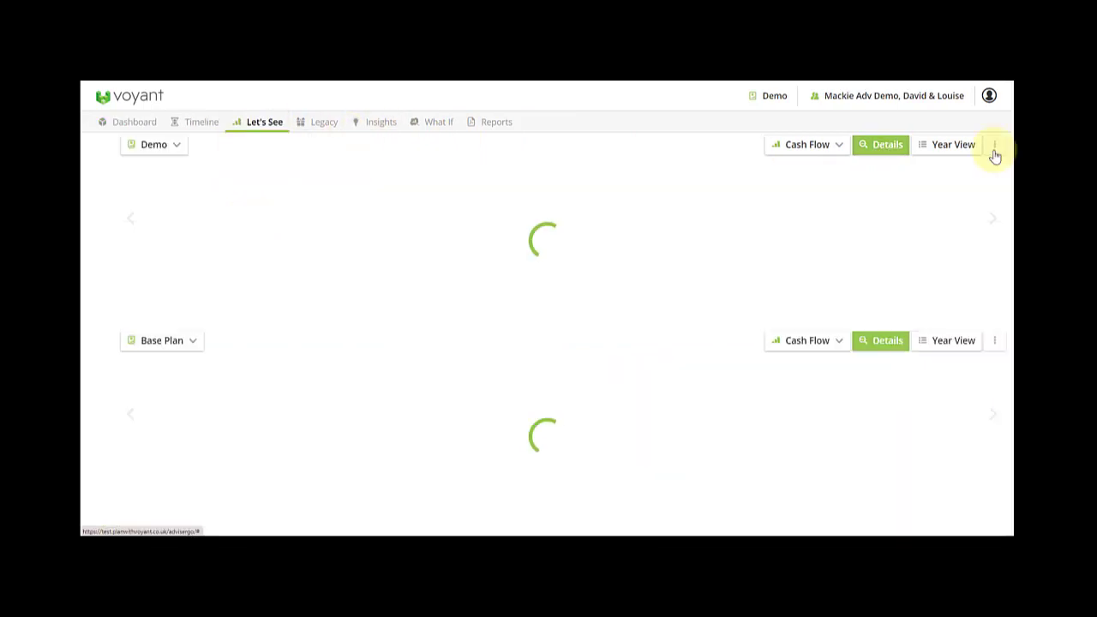
{"action": "left_click", "coordinate": [994, 150]}
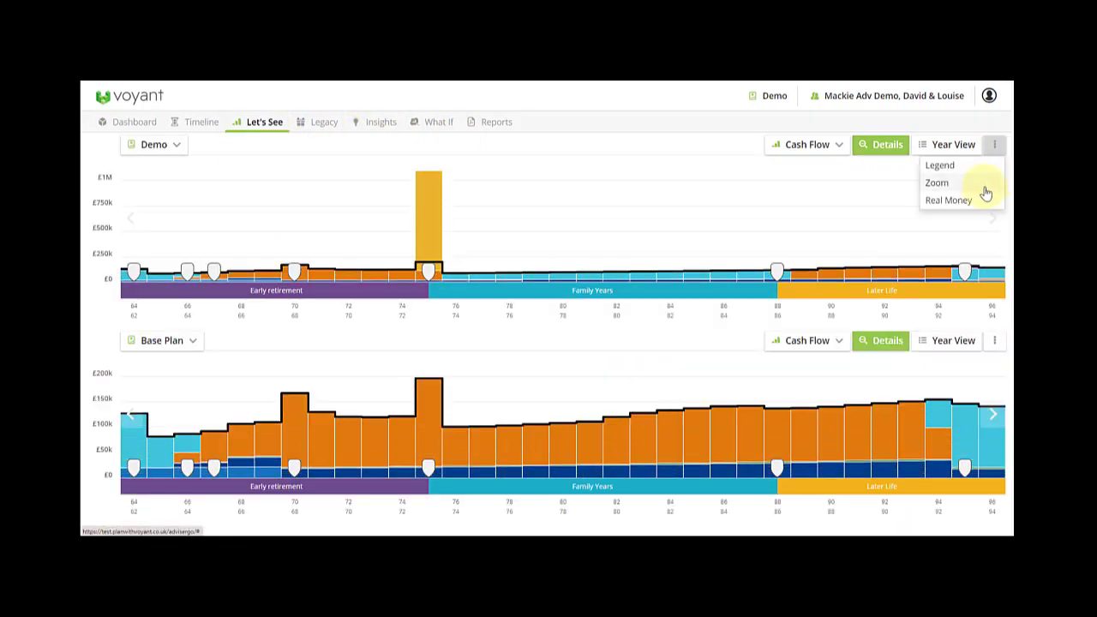
{"action": "left_click", "coordinate": [982, 186]}
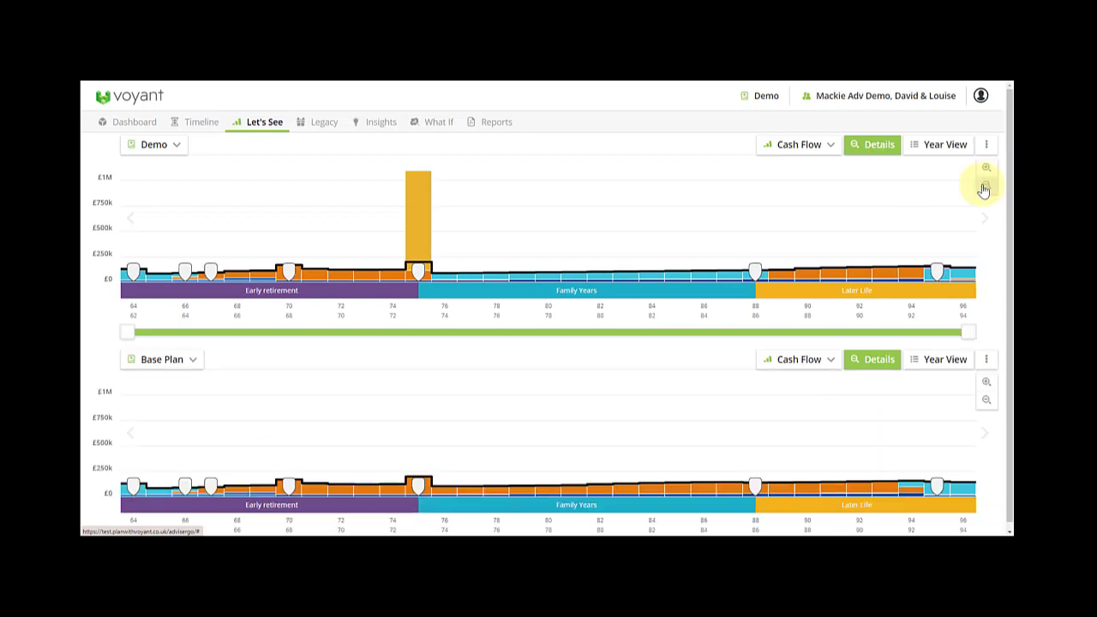
{"action": "left_click", "coordinate": [987, 168]}
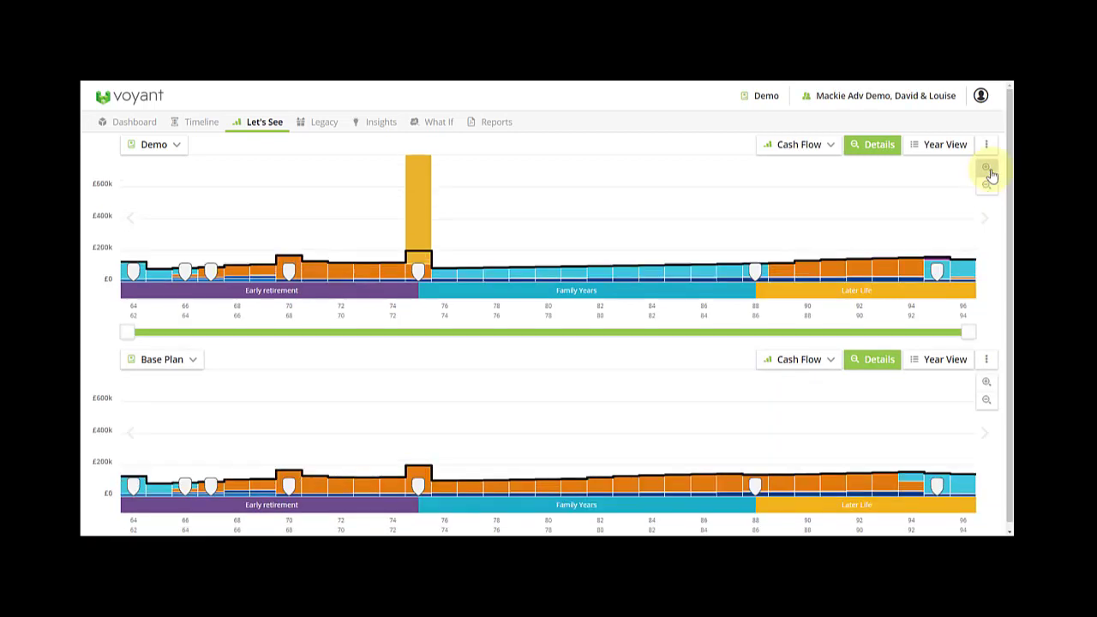
Add Base Plan's Financial Summary, Events & Goals, Assumptions and Action Items reports.
{"action": "left_click", "coordinate": [497, 125]}
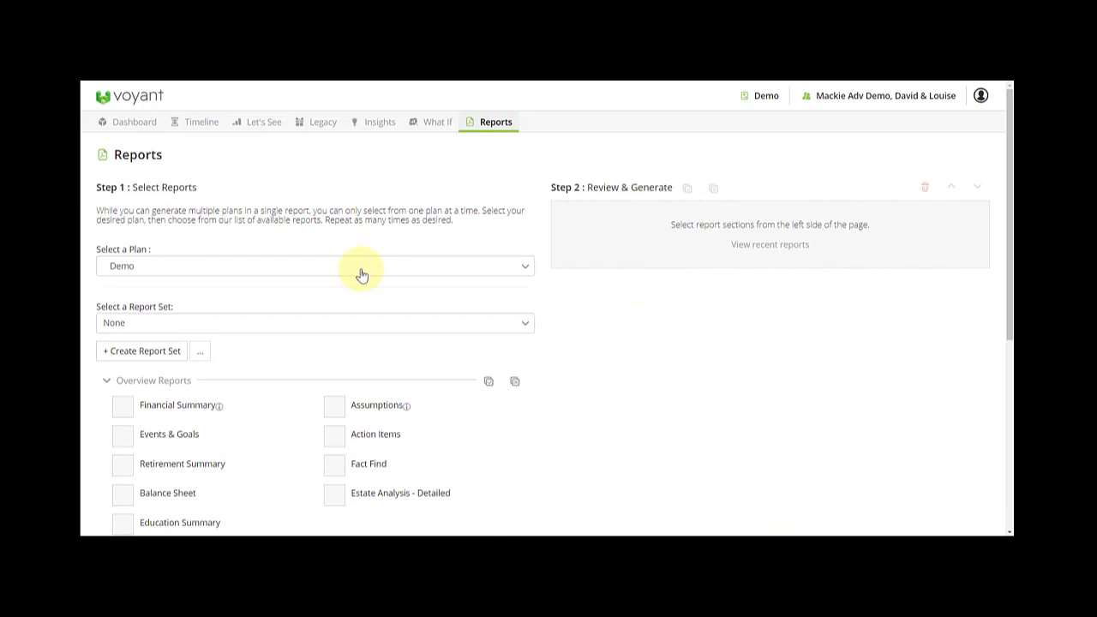
{"action": "left_click", "coordinate": [361, 275]}
{"action": "left_click", "coordinate": [356, 283]}
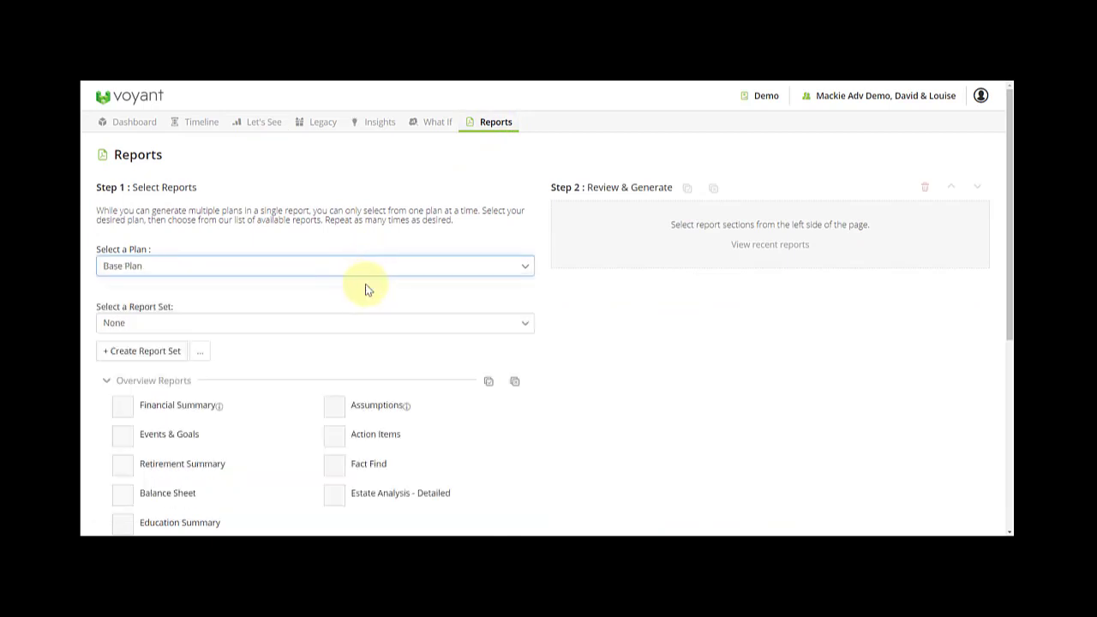
{"action": "scroll", "coordinate": [223, 403], "scroll_direction": "down", "scroll_amount": 1}
{"action": "left_click", "coordinate": [120, 359]}
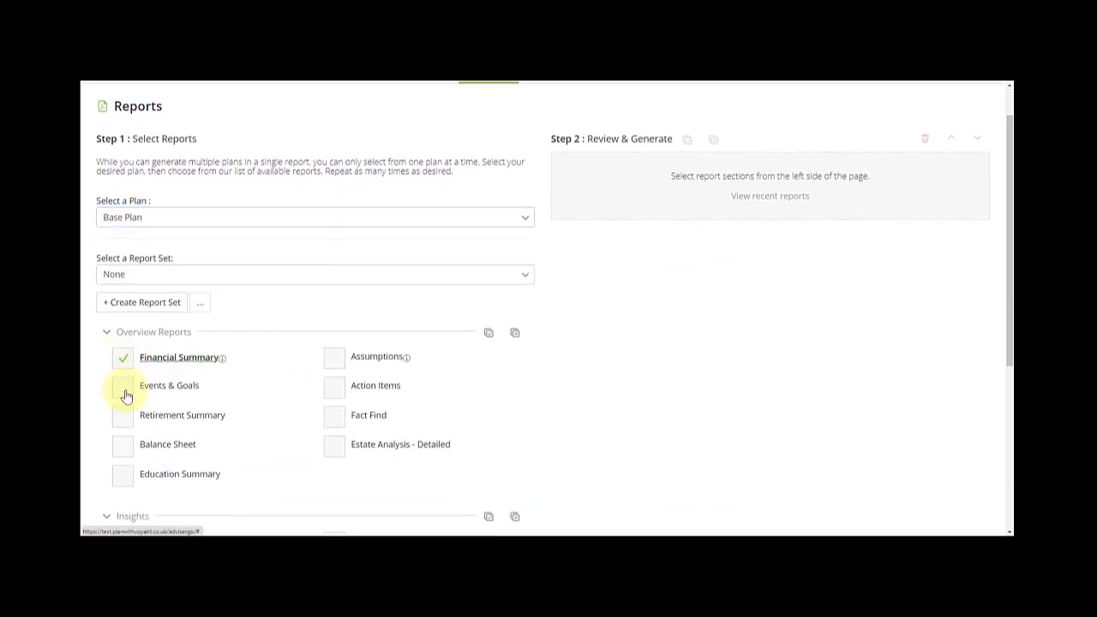
{"action": "left_click", "coordinate": [124, 389]}
{"action": "left_click", "coordinate": [331, 360]}
{"action": "left_click", "coordinate": [332, 386]}
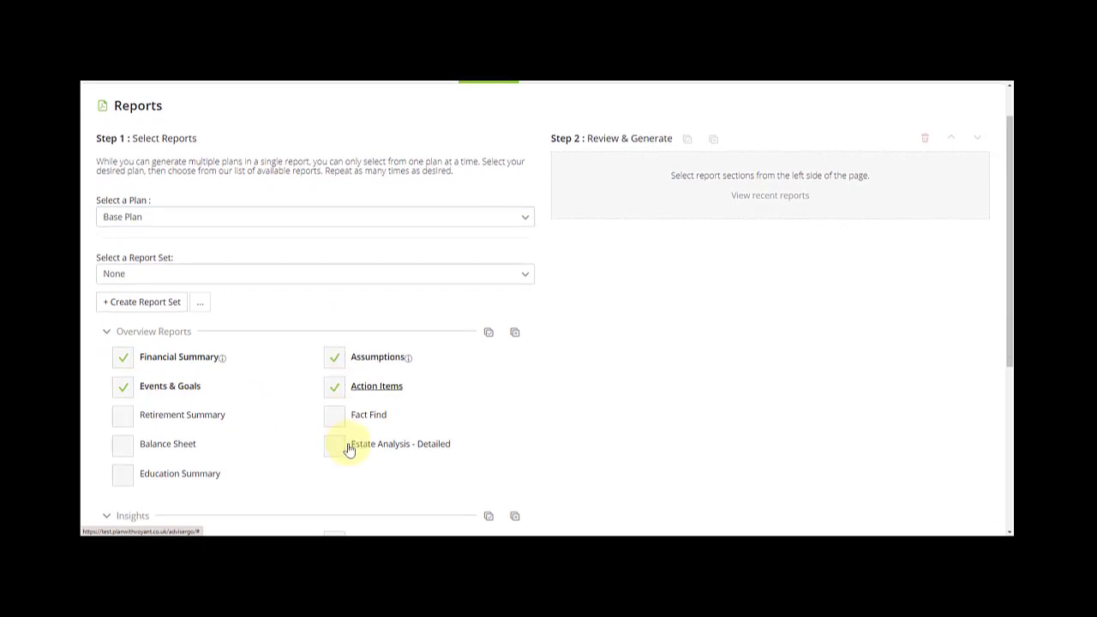
{"action": "scroll", "coordinate": [350, 448], "scroll_direction": "down", "scroll_amount": 3}
{"action": "left_click", "coordinate": [463, 521]}
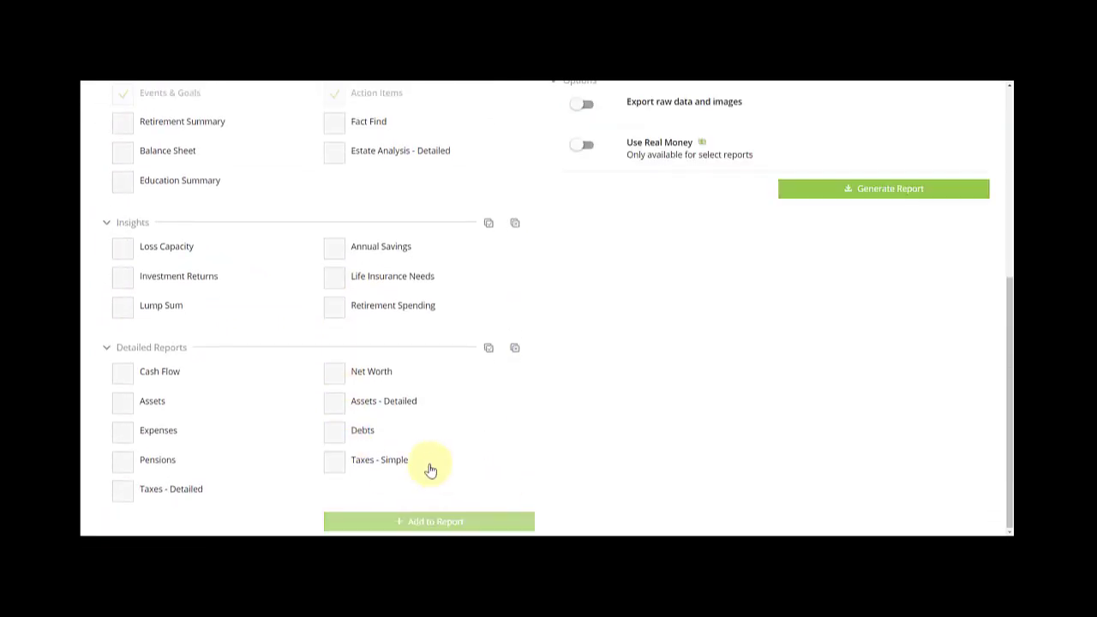
Add the Demo plan's Financial Summary and Fact Find reports.
{"action": "scroll", "coordinate": [421, 460], "scroll_direction": "up", "scroll_amount": 4}
{"action": "left_click", "coordinate": [167, 268]}
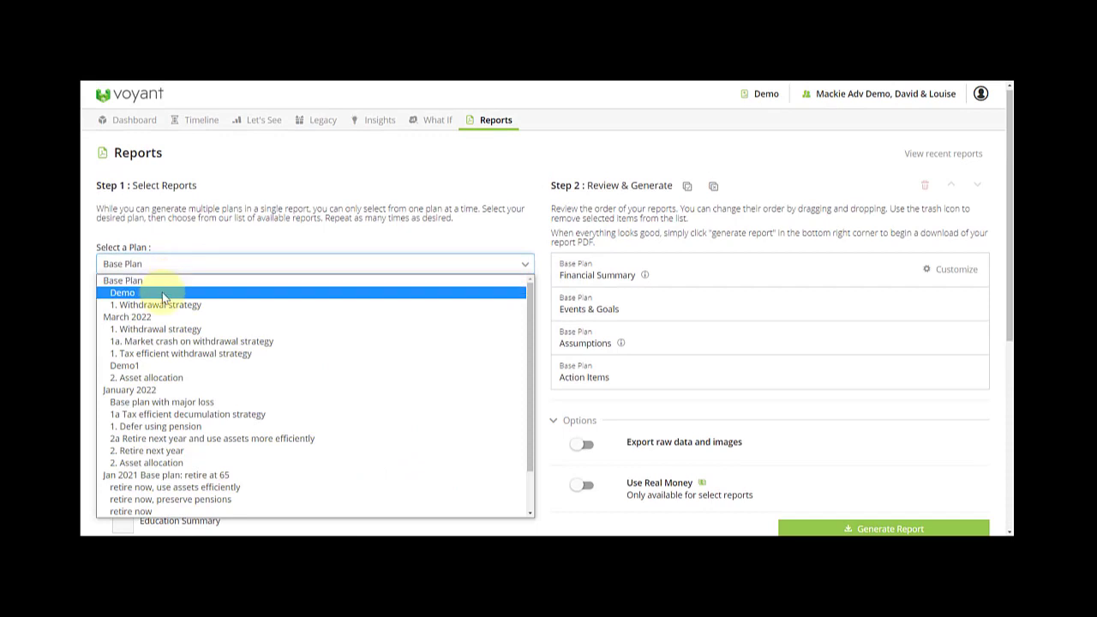
{"action": "left_click", "coordinate": [153, 290]}
{"action": "scroll", "coordinate": [180, 448], "scroll_direction": "down", "scroll_amount": 2}
{"action": "left_click", "coordinate": [122, 259]}
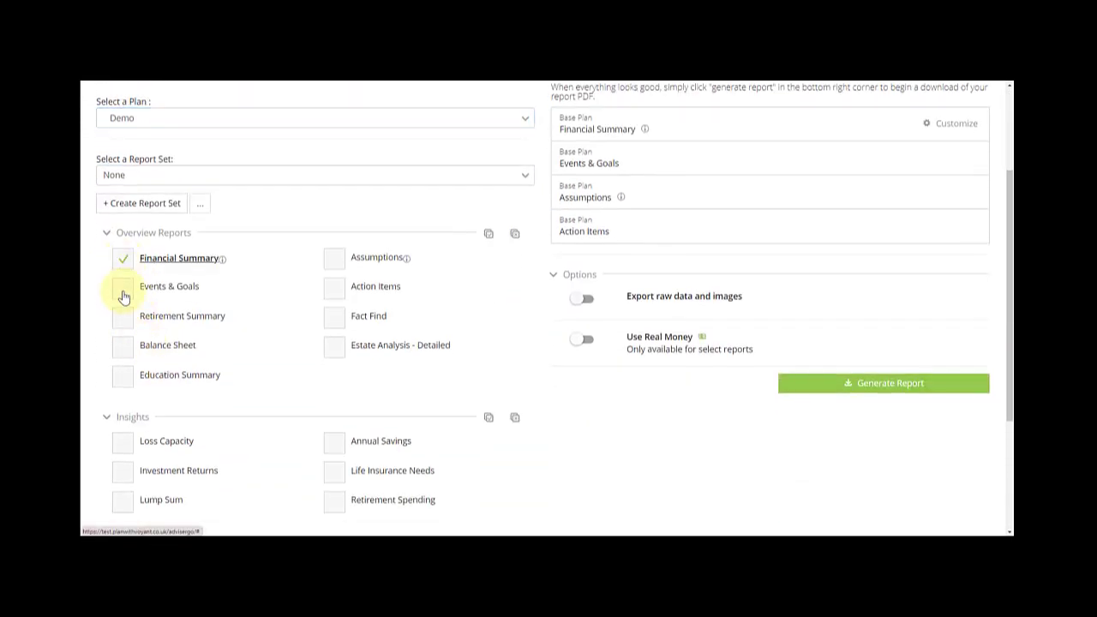
{"action": "left_click", "coordinate": [335, 318]}
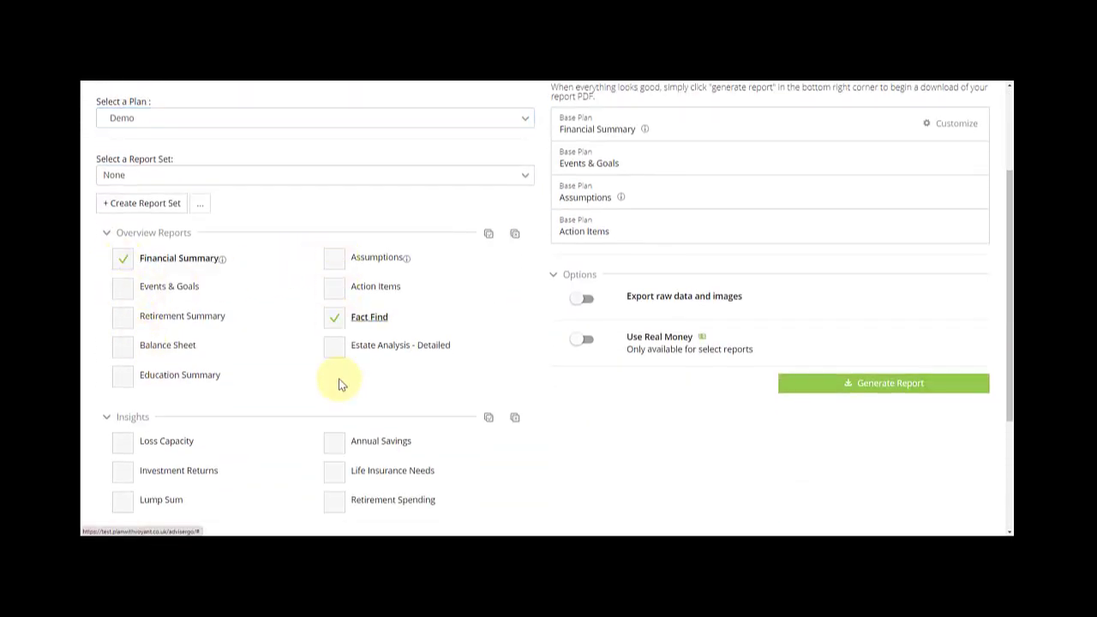
{"action": "scroll", "coordinate": [338, 381], "scroll_direction": "down", "scroll_amount": 1}
{"action": "scroll", "coordinate": [339, 381], "scroll_direction": "down", "scroll_amount": 2}
{"action": "left_click", "coordinate": [477, 520]}
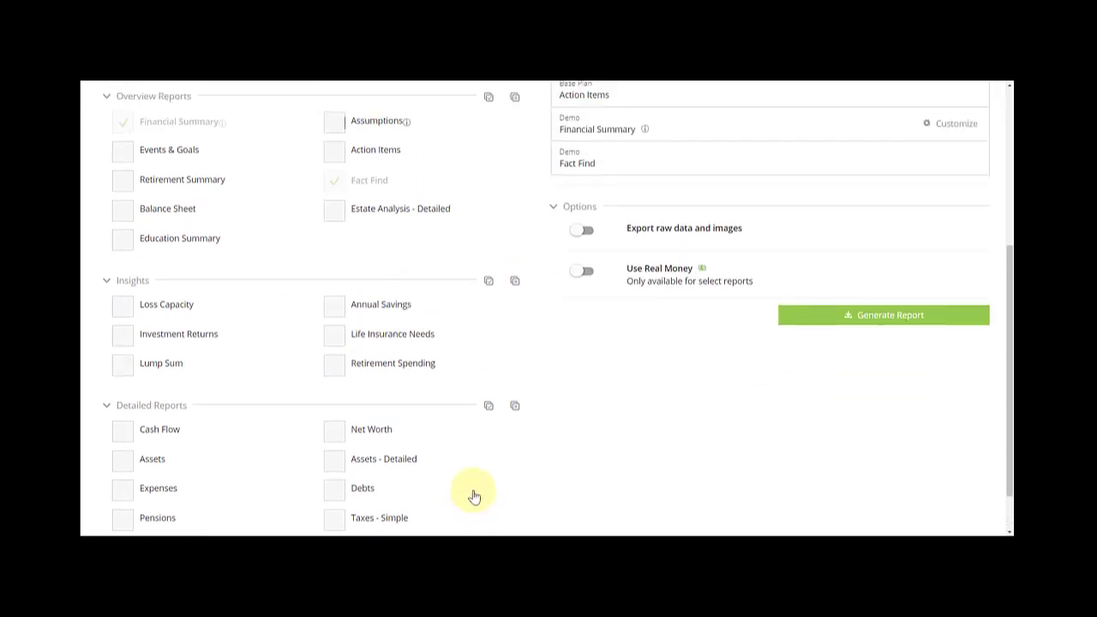
{"action": "scroll", "coordinate": [474, 496], "scroll_direction": "up", "scroll_amount": 1}
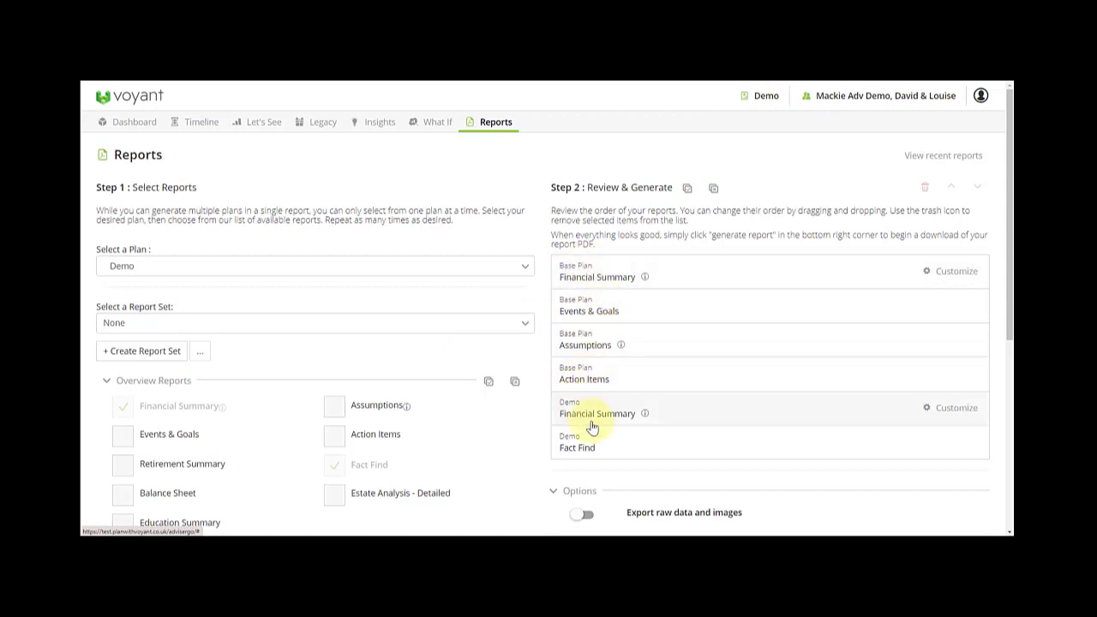
Use Cash Flow - Detailed in Base Plan's Financial Summary, excluding Life Needs and Lump Sum Savings.
{"action": "left_click", "coordinate": [930, 276]}
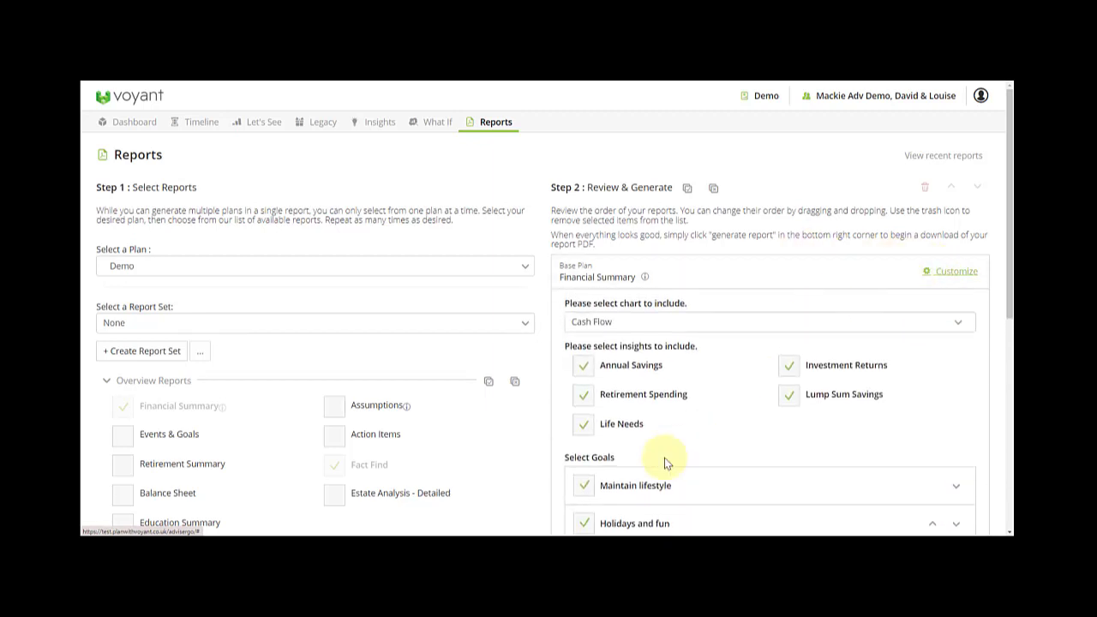
{"action": "left_click", "coordinate": [637, 324]}
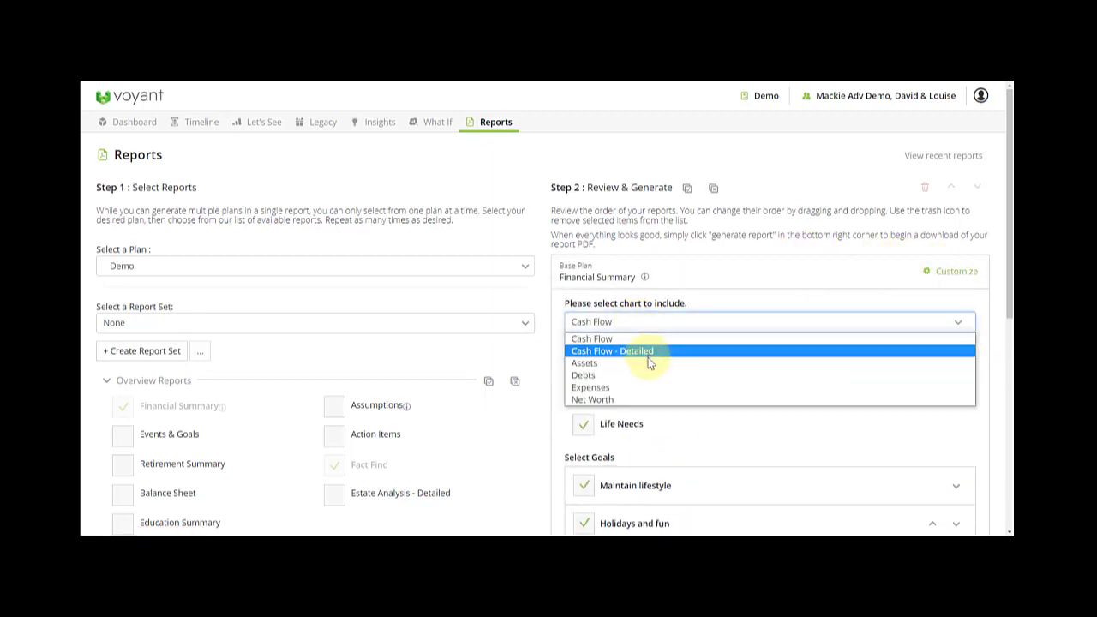
{"action": "left_click", "coordinate": [651, 350]}
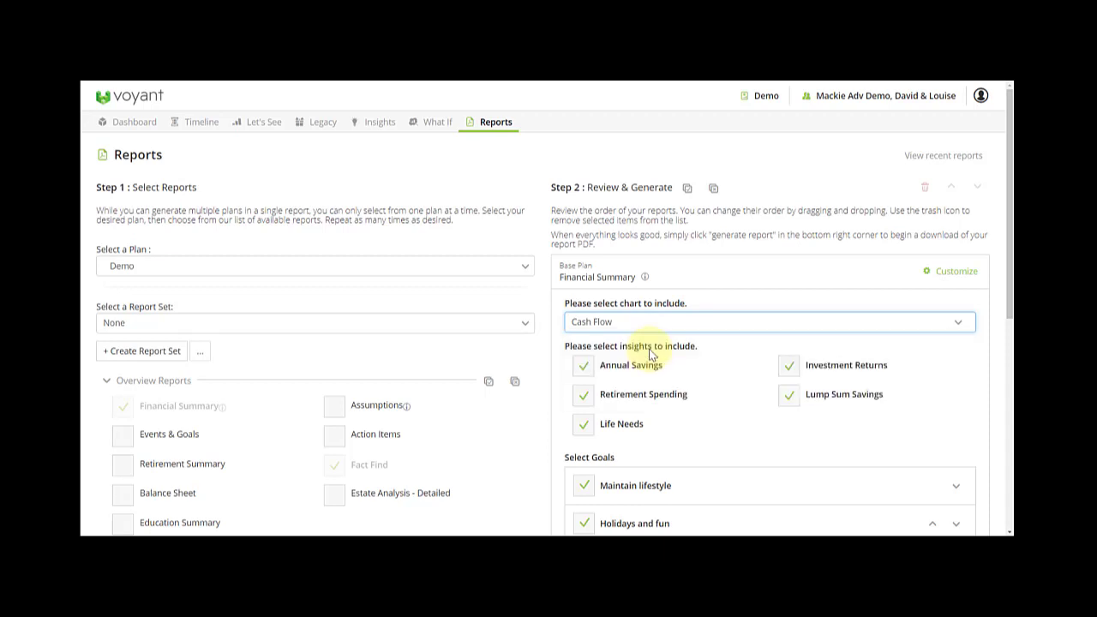
{"action": "left_click", "coordinate": [583, 424]}
{"action": "left_click", "coordinate": [788, 399]}
{"action": "scroll", "coordinate": [742, 436], "scroll_direction": "down", "scroll_amount": 3}
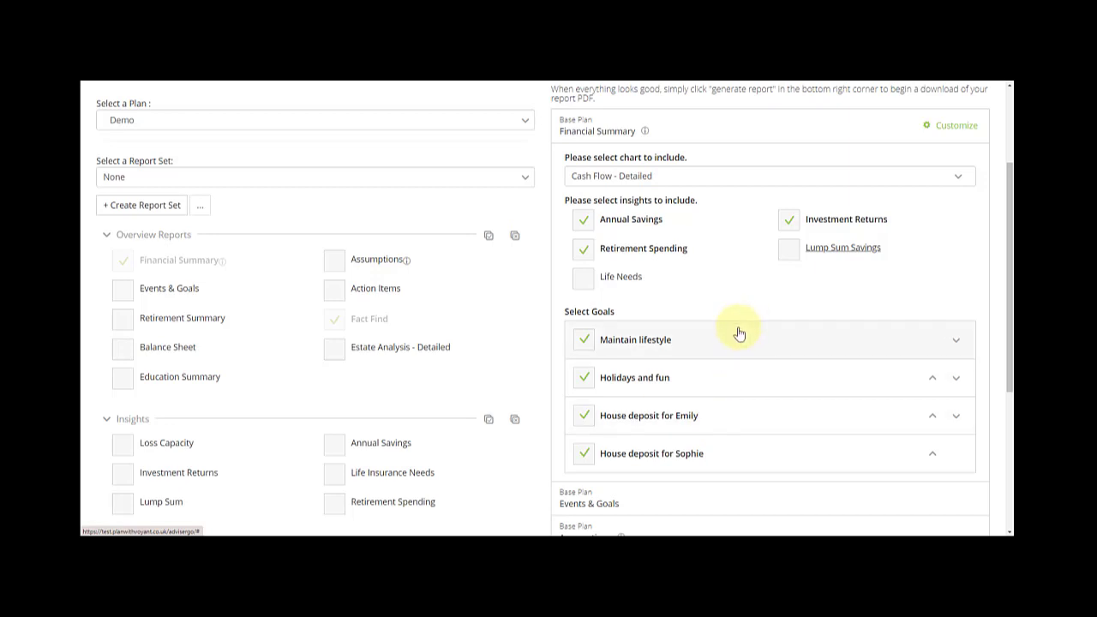
{"action": "scroll", "coordinate": [737, 333], "scroll_direction": "down", "scroll_amount": 5}
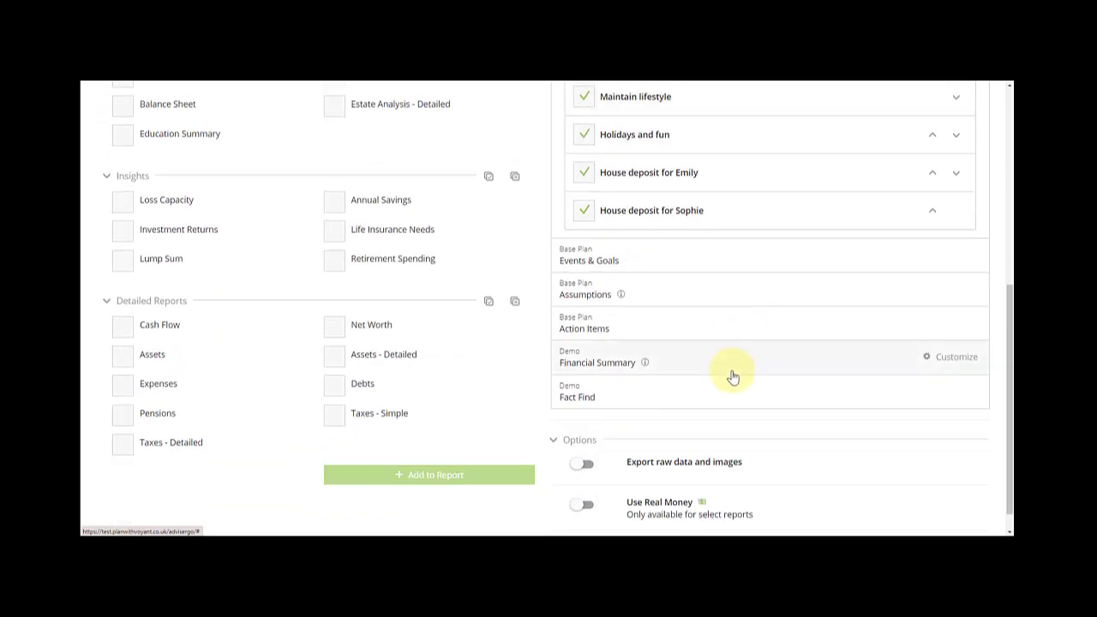
{"action": "scroll", "coordinate": [729, 375], "scroll_direction": "down", "scroll_amount": 1}
Generate the combined report and download it as a PDF.
{"action": "left_click", "coordinate": [874, 517]}
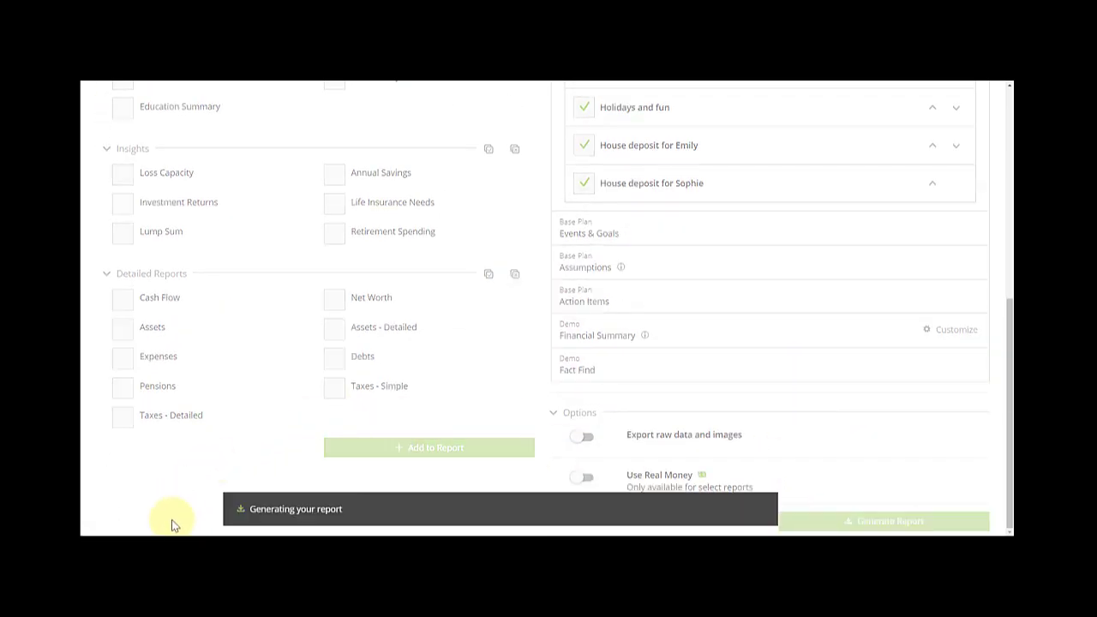
{"action": "scroll", "coordinate": [831, 419], "scroll_direction": "up", "scroll_amount": 8}
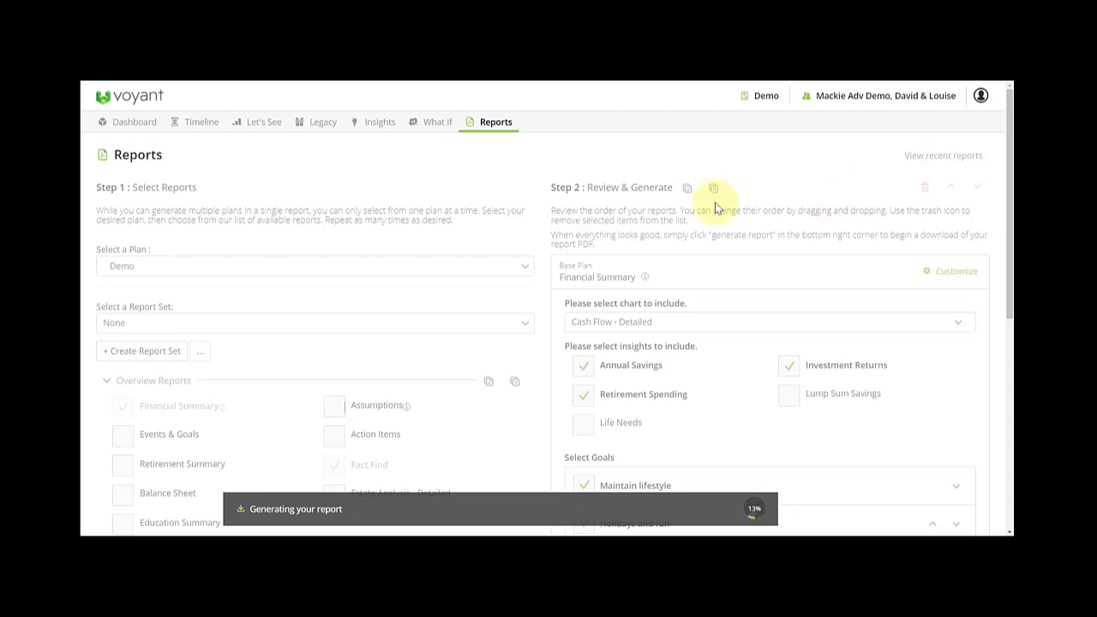
{"action": "left_click", "coordinate": [767, 102]}
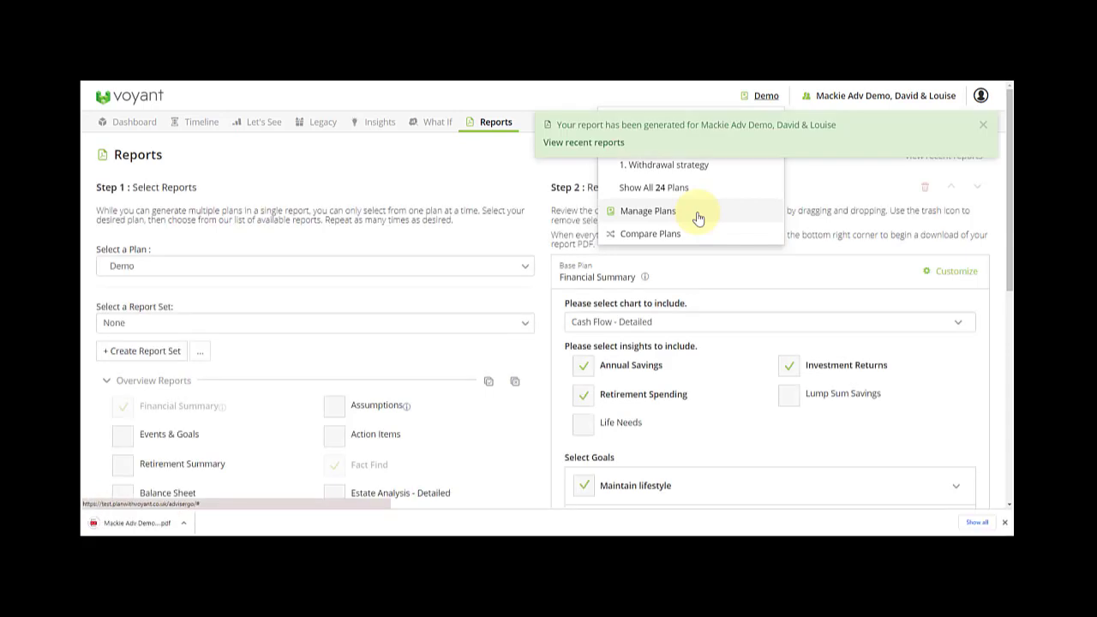
Dismiss the report-generated notice.
{"action": "left_click", "coordinate": [982, 128]}
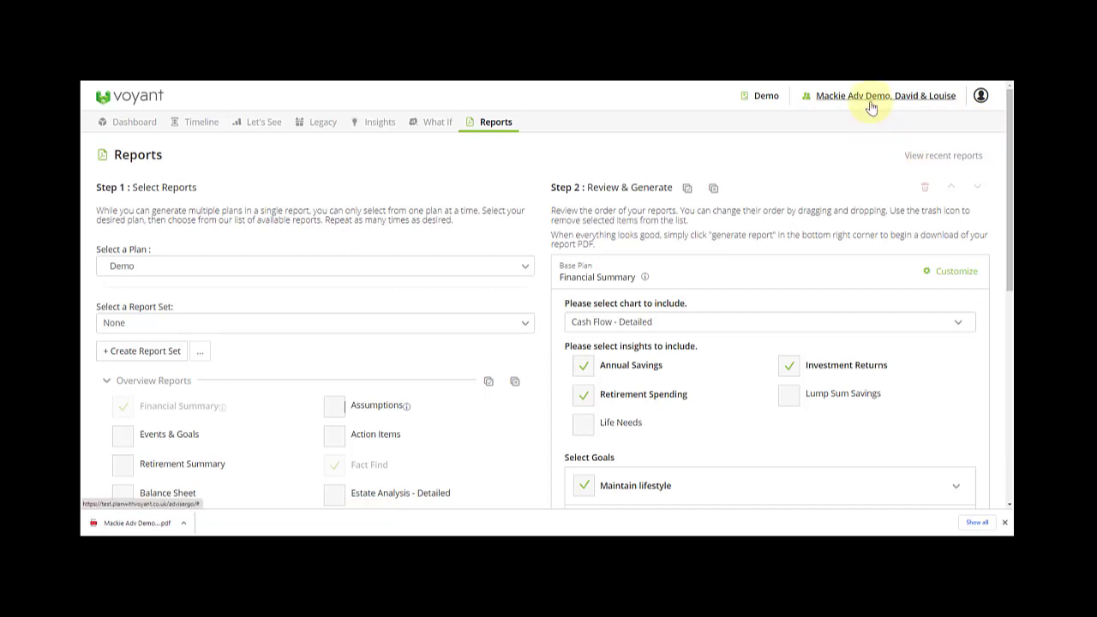